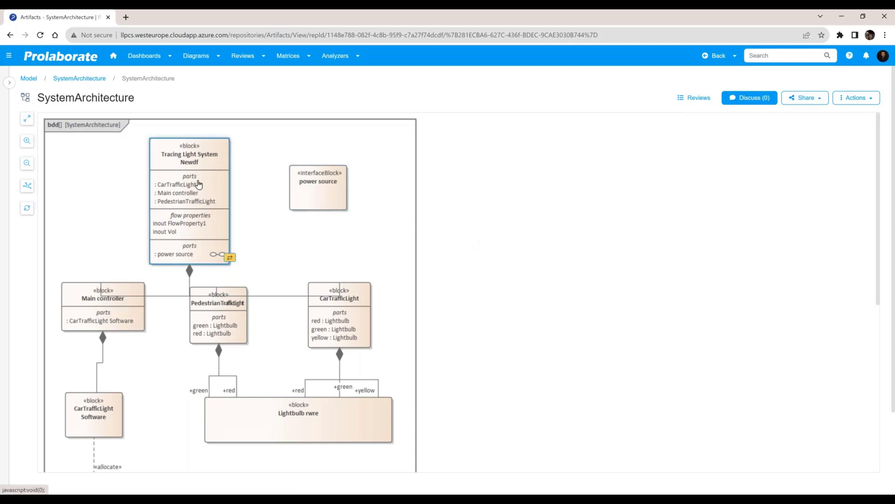
# Open the discussions of the Lightbulb rwre block in the SystemArchitecture diagram and begin a new comment
pyautogui.click(199, 184)
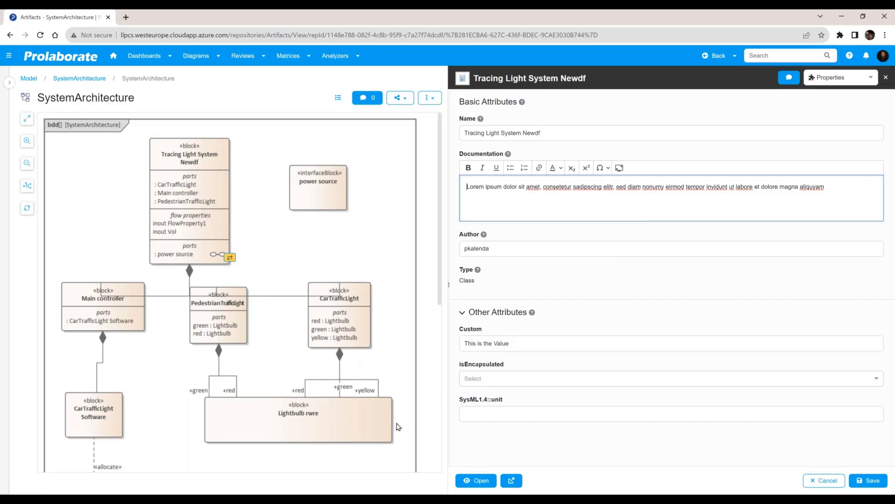
pyautogui.click(371, 425)
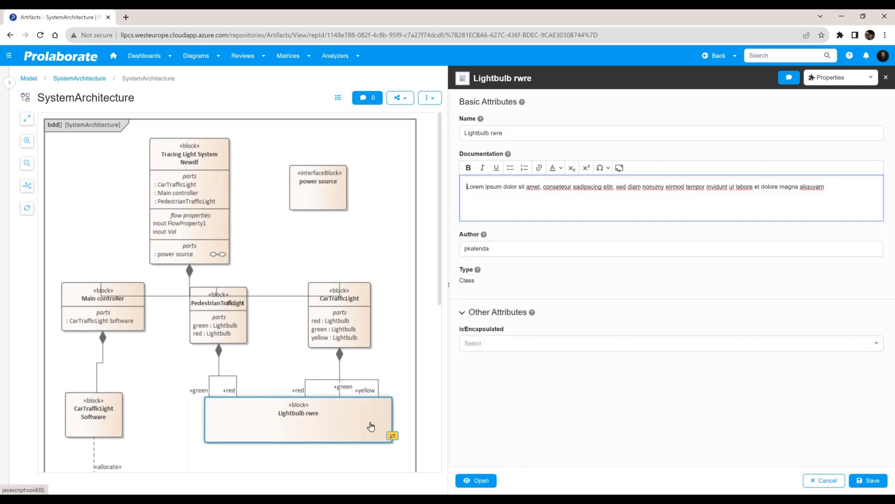
pyautogui.click(788, 79)
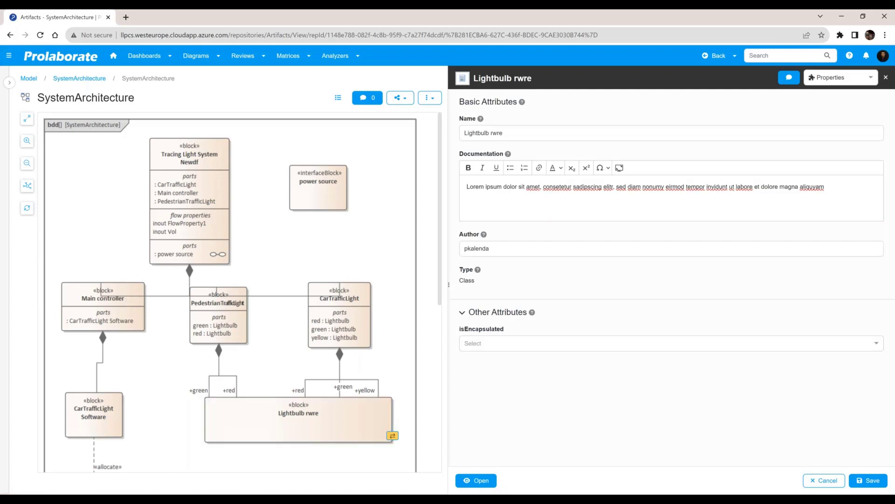
pyautogui.click(539, 110)
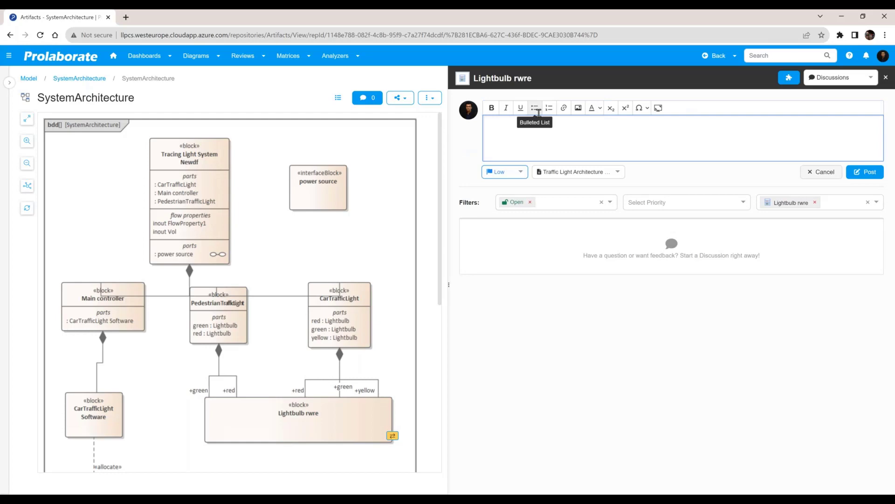
# Write a comment that mentions the responsible colleague and reads "Lightbulb should probably be renamed to be something generic"
pyautogui.write('@dan')
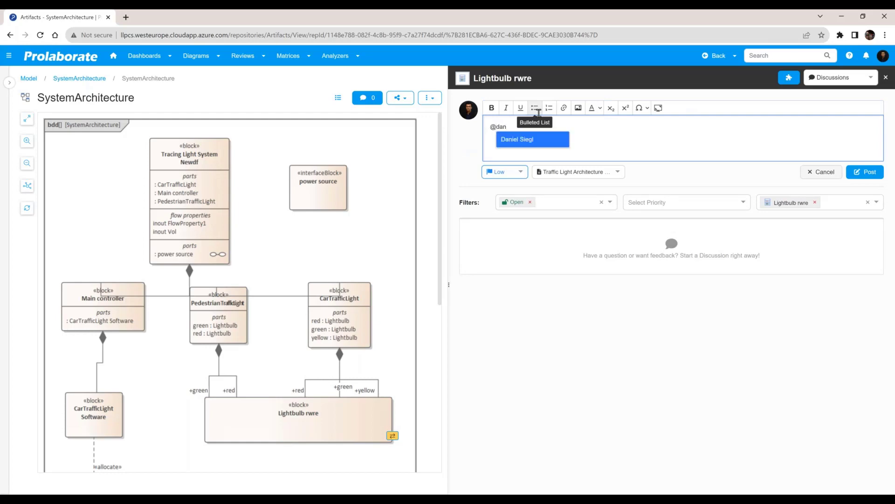
pyautogui.click(518, 140)
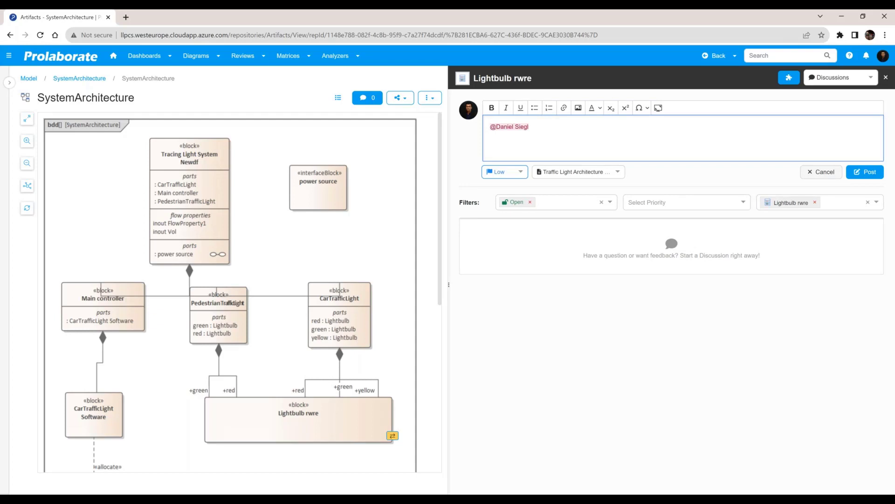
pyautogui.write('Lightbulb should probably be renamed to be someth')
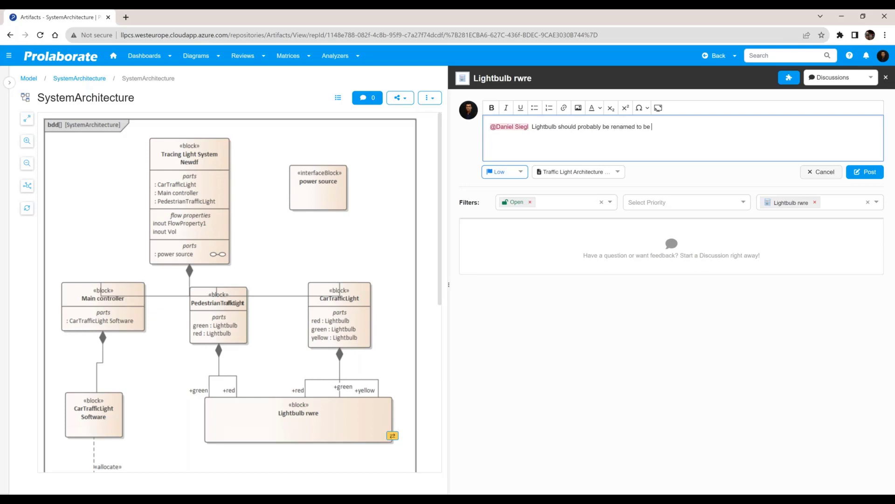
pyautogui.write('e')
pyautogui.press('BackSpace')
pyautogui.write('ing generic')
# Give the comment Medium priority and post it to the discussion
pyautogui.click(512, 172)
pyautogui.click(511, 206)
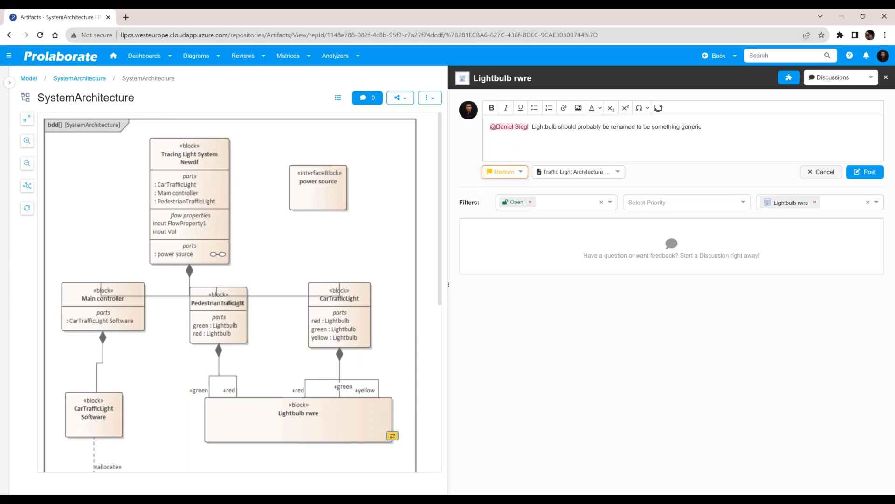
pyautogui.click(870, 172)
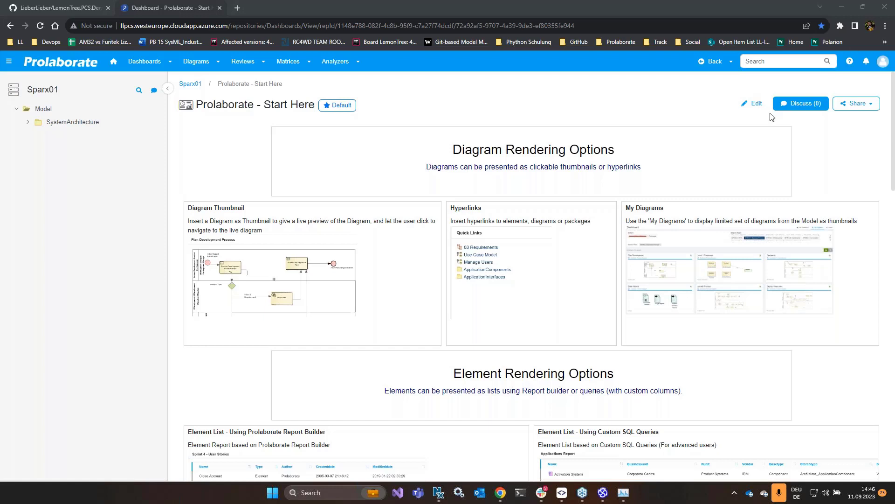
# Open the notified new discussion on SystemArchitecture and go to its linked Traffic Light Architecture Diagrams Review
pyautogui.click(865, 62)
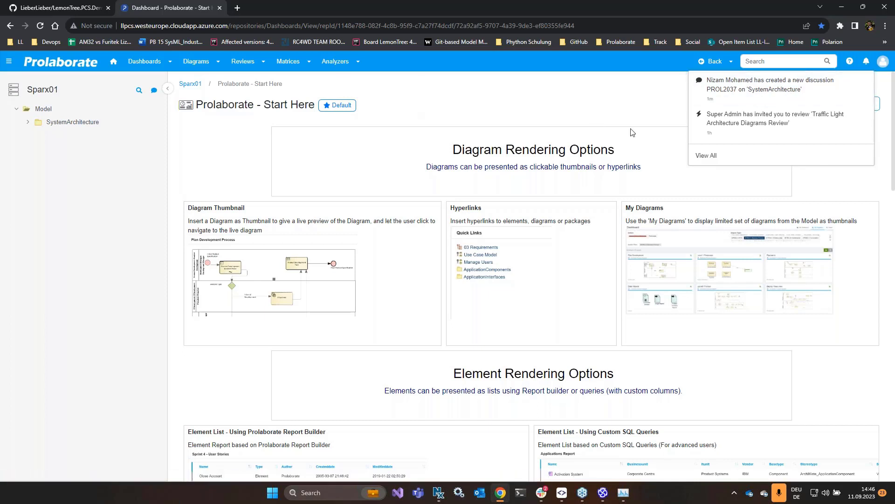
pyautogui.click(743, 93)
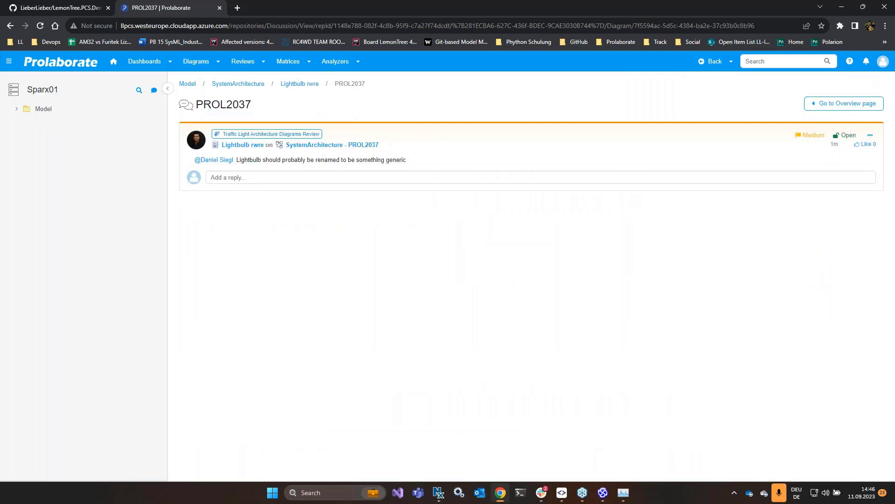
pyautogui.click(280, 134)
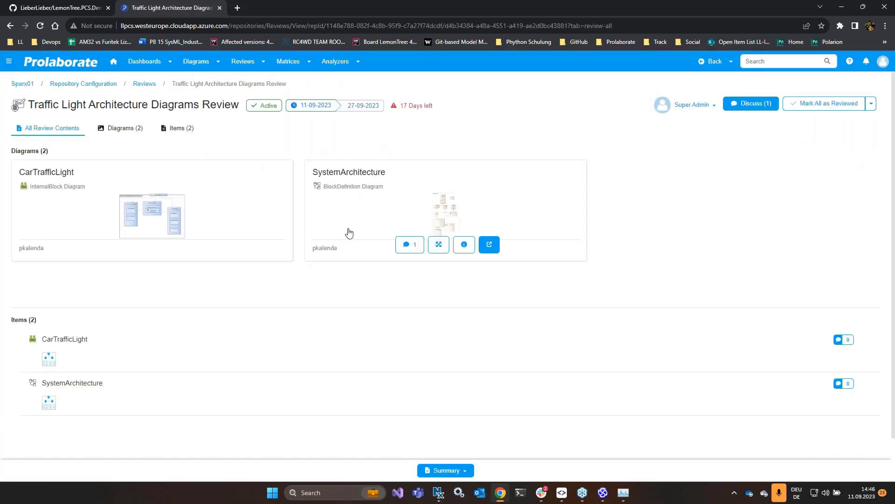
# Switch to the LemonTree.PCS.Demo repository on GitHub and submit a new issue titled "Incorp Review Comments"
pyautogui.click(97, 10)
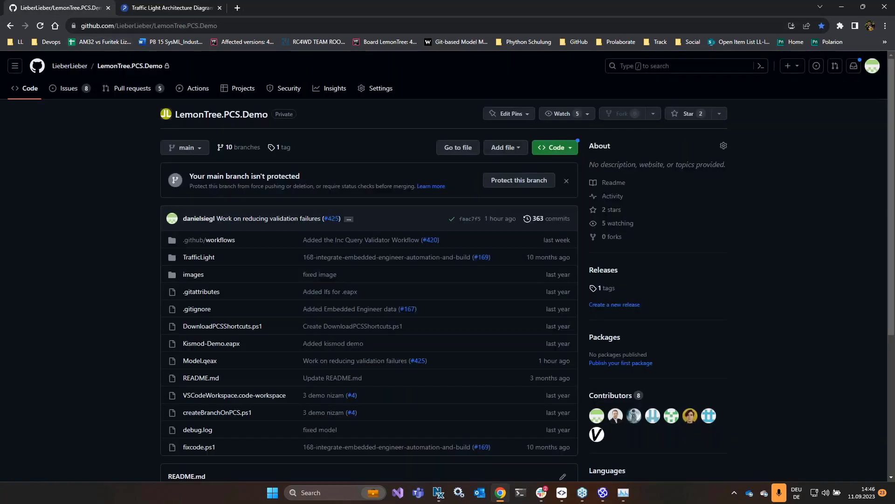
pyautogui.click(74, 88)
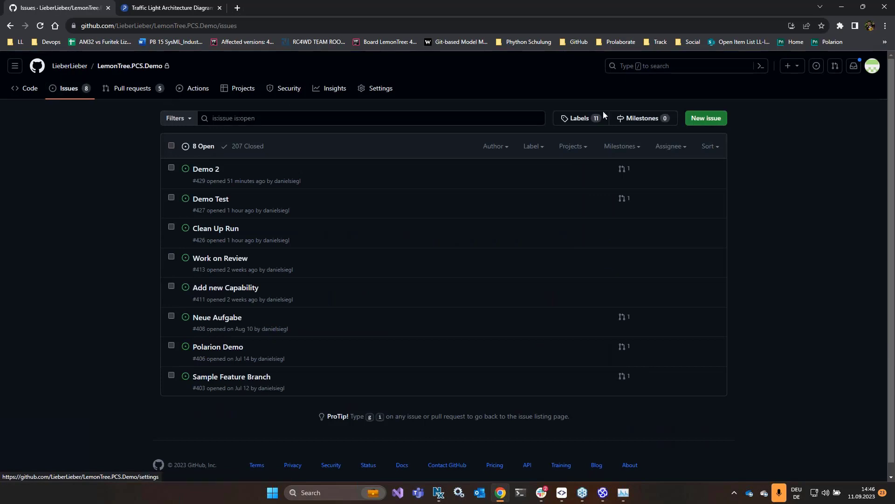
pyautogui.write('c')
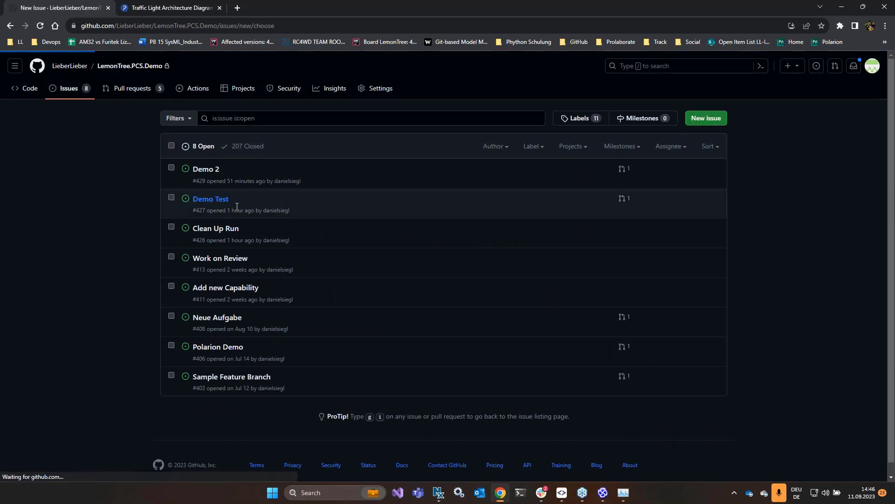
pyautogui.write('Ini')
pyautogui.press('BackSpace')
pyautogui.write('corp ')
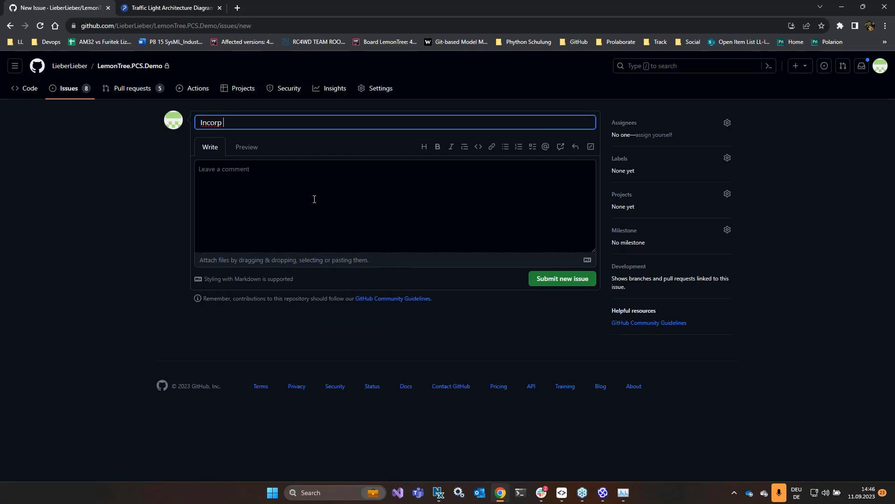
pyautogui.write('Review Comments')
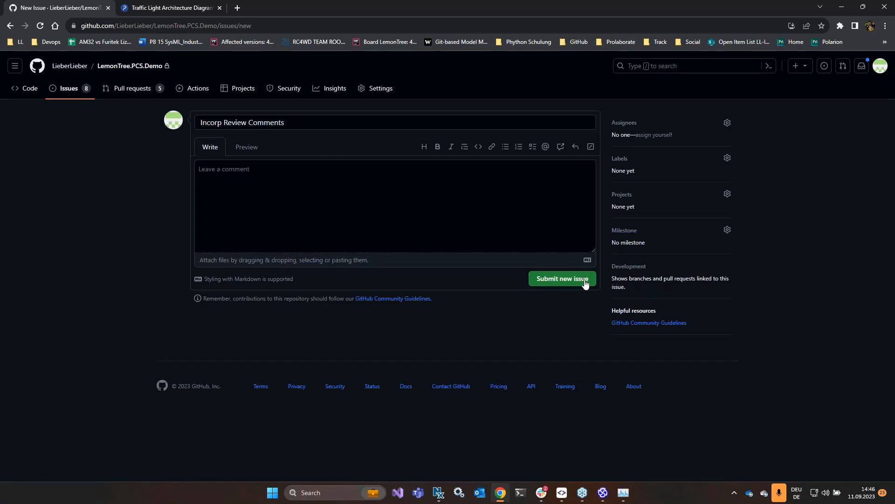
pyautogui.click(541, 279)
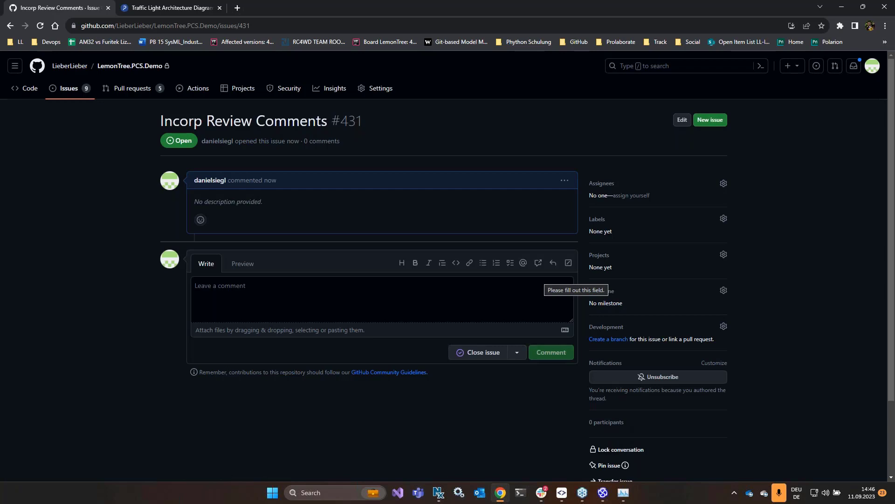
# Create a branch for the new issue with the default settings and dismiss the local checkout instructions
pyautogui.click(609, 340)
pyautogui.click(523, 287)
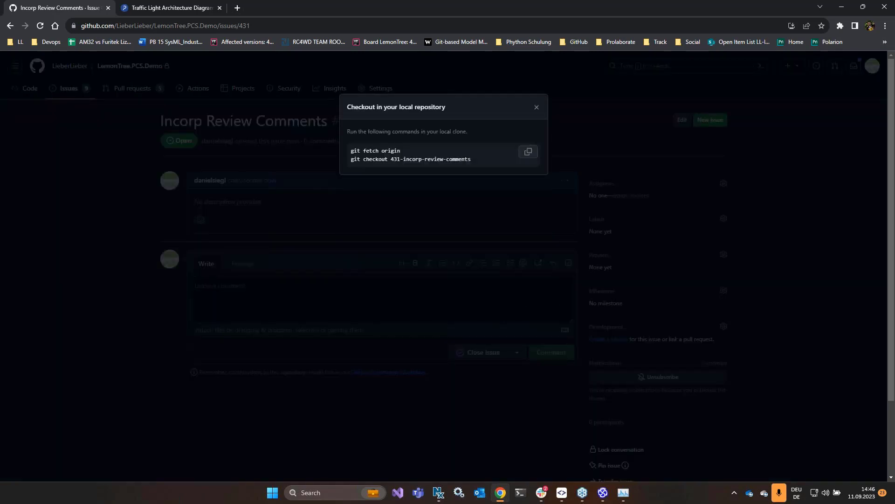
pyautogui.click(537, 108)
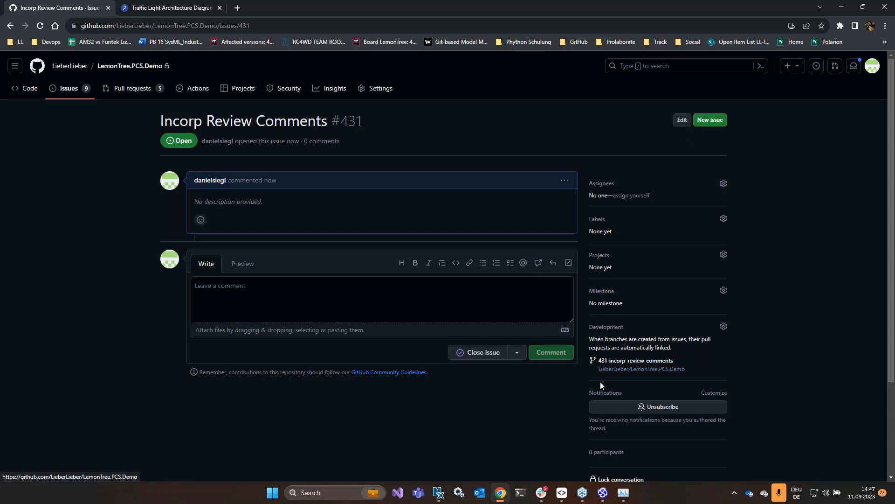
# In Enterprise Architect, use LemonTree's Git function to switch the model to remotes/origin/431-incorp-review-comments, and expand the Model root
pyautogui.click(602, 497)
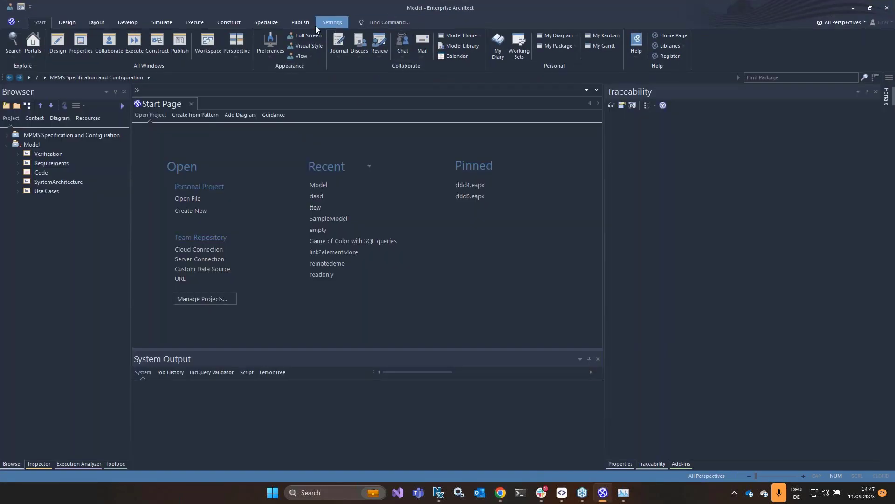
pyautogui.click(271, 22)
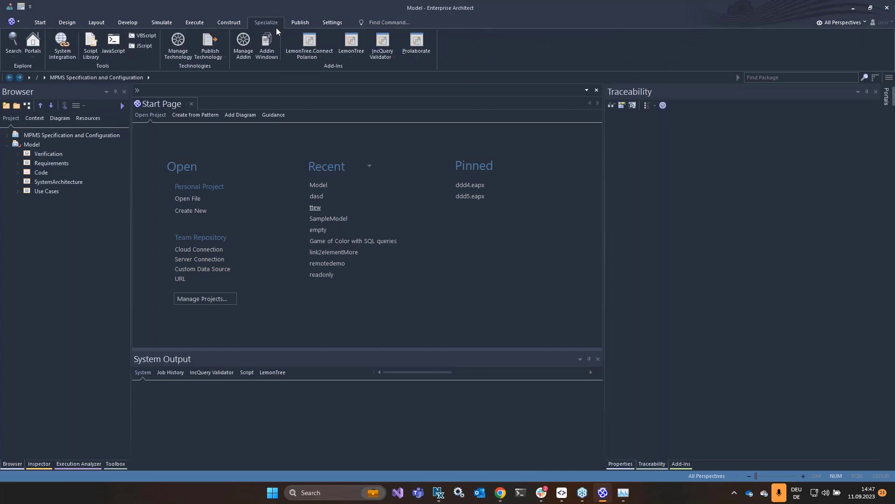
pyautogui.click(351, 54)
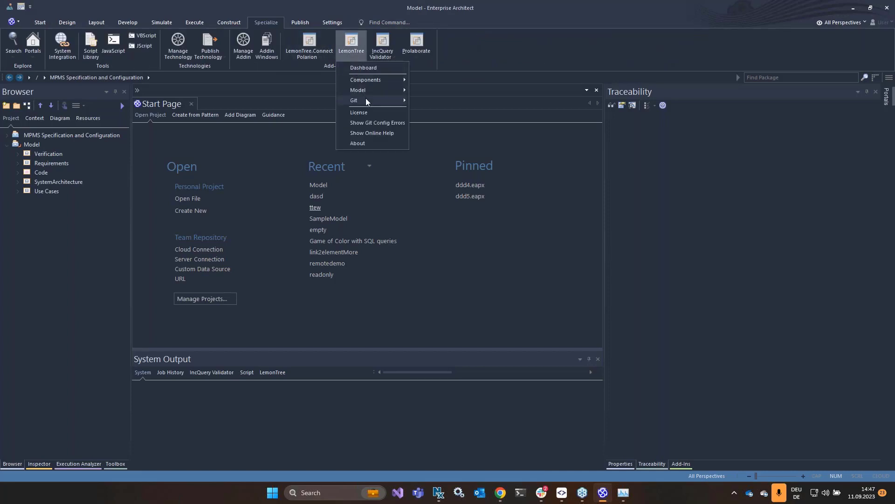
pyautogui.moveTo(367, 101)
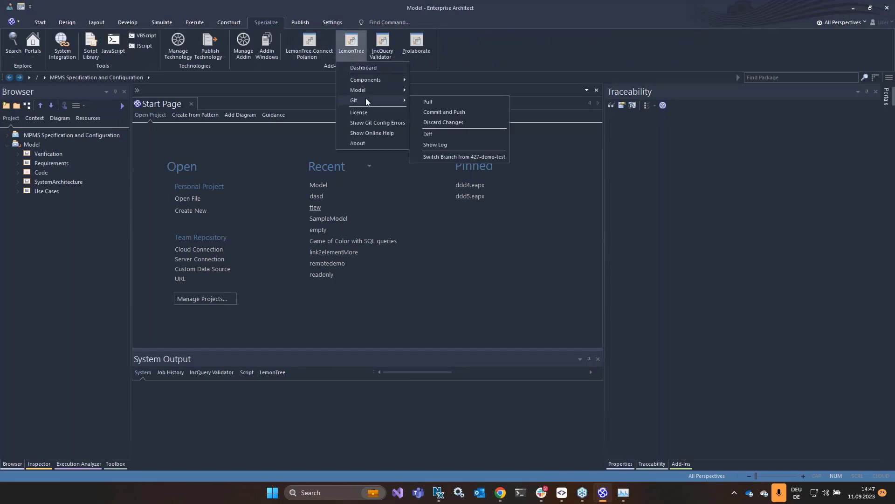
pyautogui.click(465, 158)
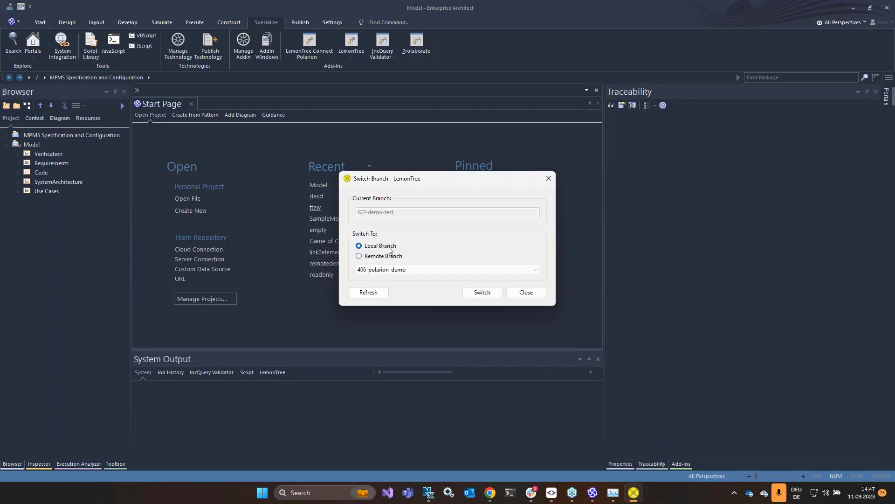
pyautogui.click(373, 256)
pyautogui.click(374, 269)
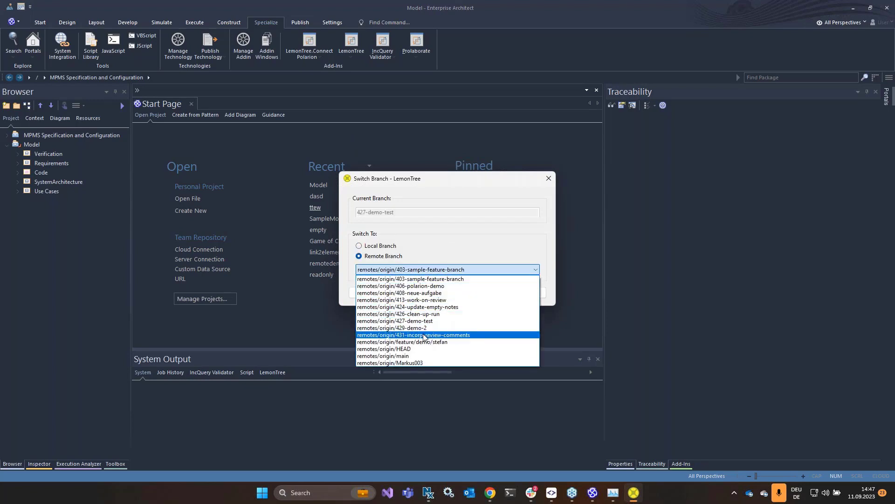
pyautogui.click(424, 335)
pyautogui.click(491, 295)
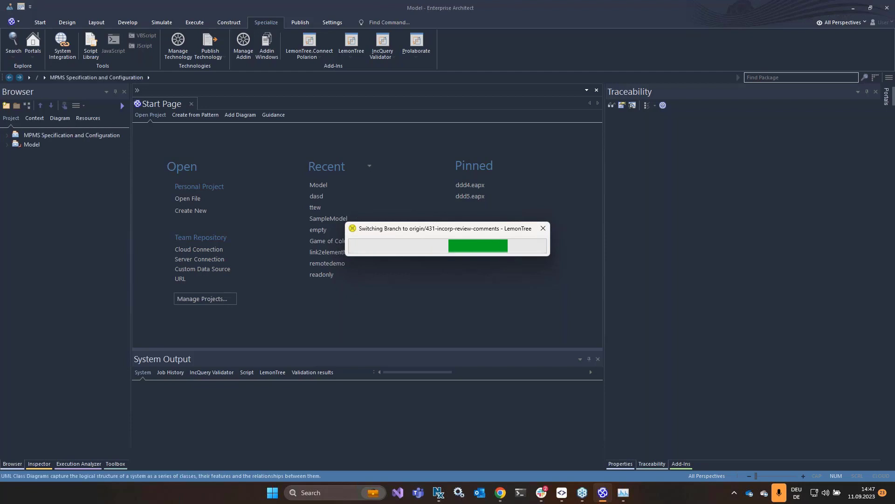
pyautogui.click(7, 144)
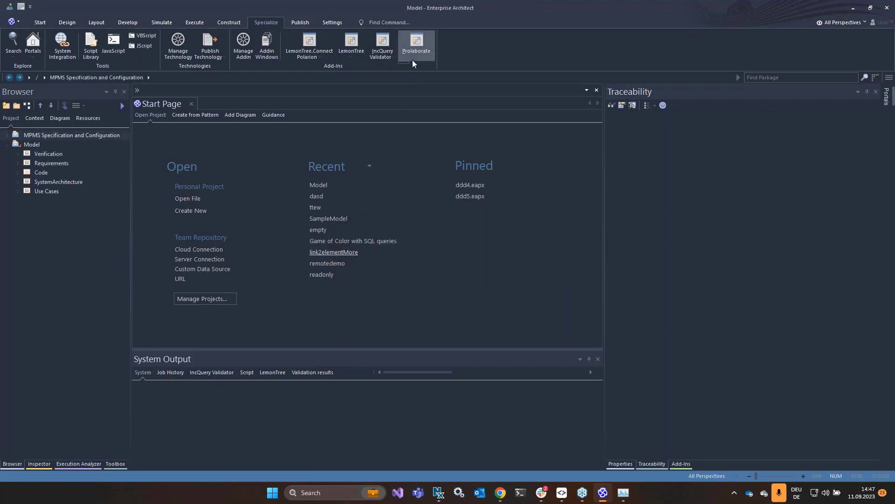
# Check the Prolaborate add-in's repository configuration by fetching the repositories, and close it without saving
pyautogui.click(392, 61)
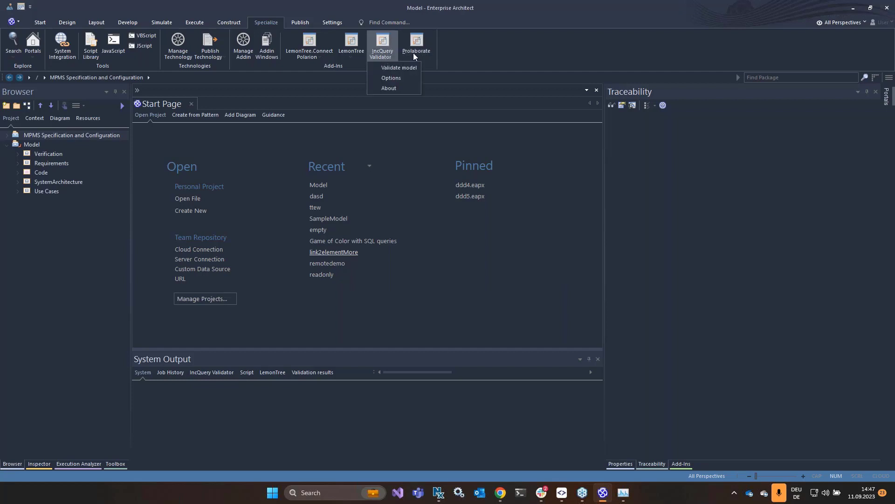
pyautogui.click(413, 56)
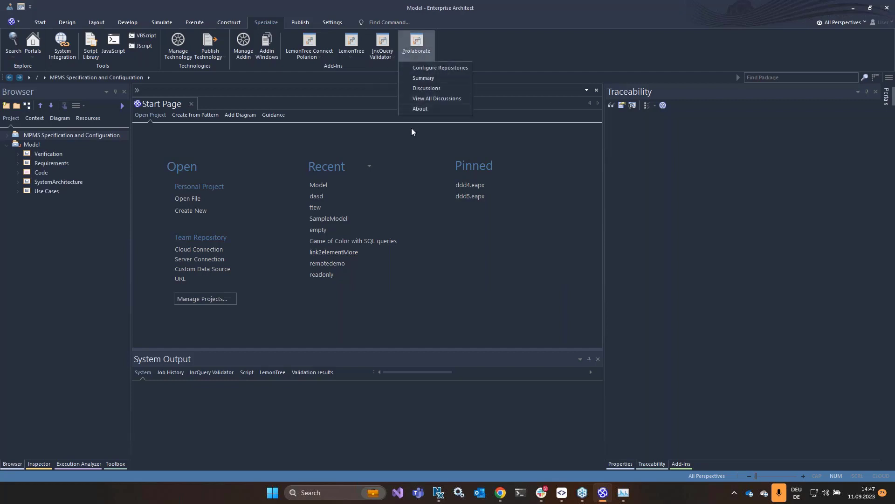
pyautogui.click(452, 73)
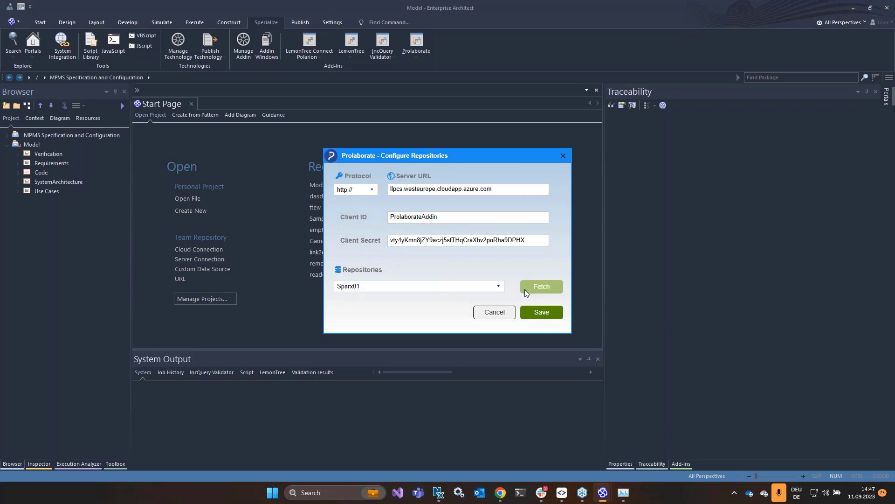
pyautogui.click(552, 285)
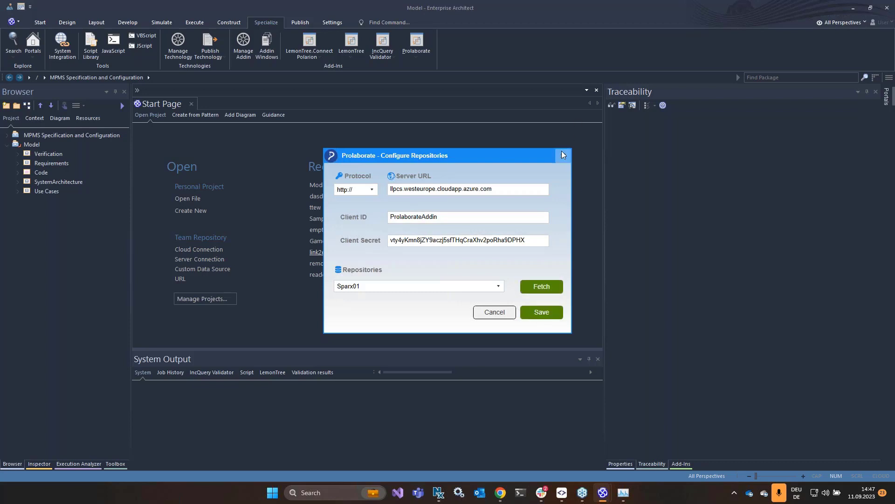
pyautogui.click(563, 155)
# Open the list of all Prolaborate discussions and select the one on Lightbulb rwre
pyautogui.click(418, 55)
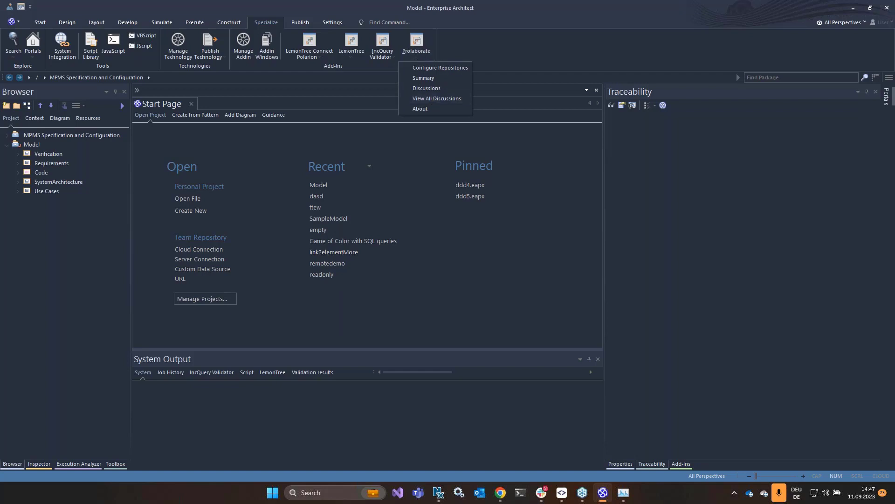
pyautogui.click(433, 99)
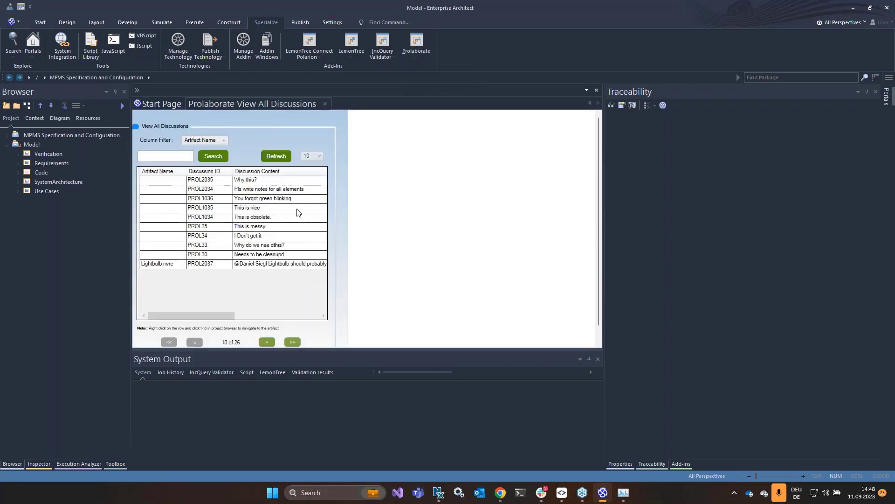
pyautogui.click(170, 267)
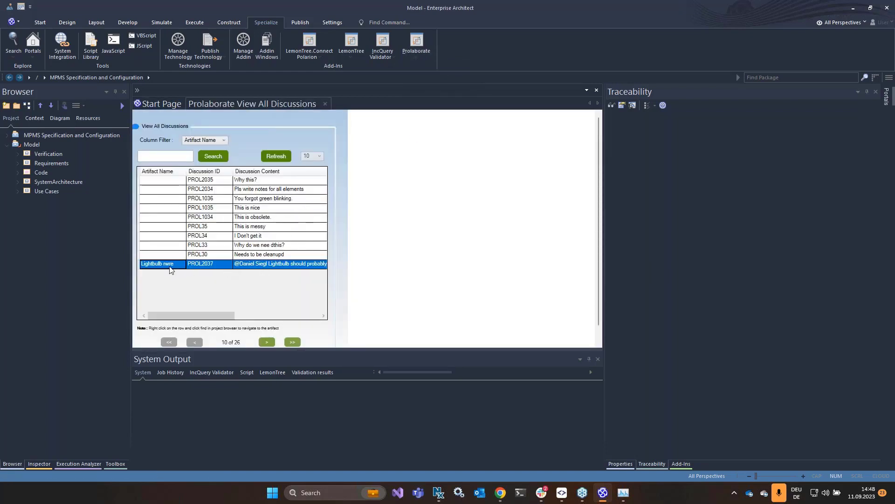
# Locate the discussed Lightbulb rwre element in the project browser and open the SystemArchitecture diagram
pyautogui.rightClick(175, 269)
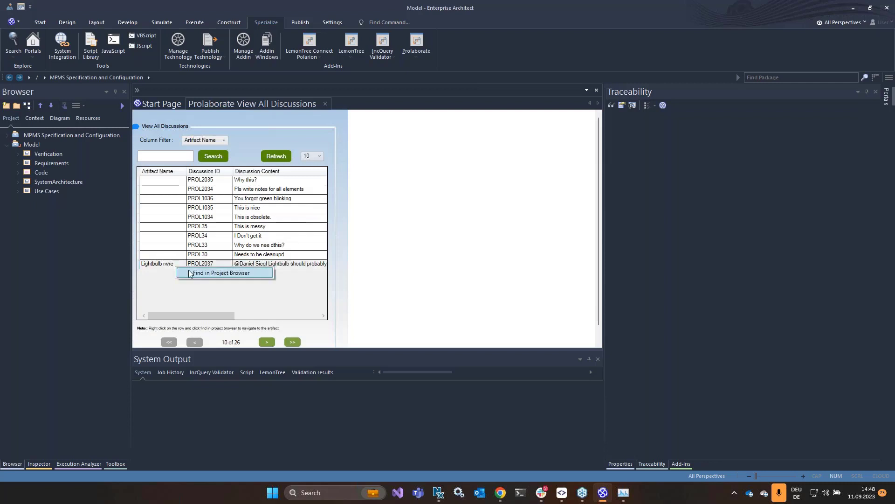
pyautogui.click(189, 273)
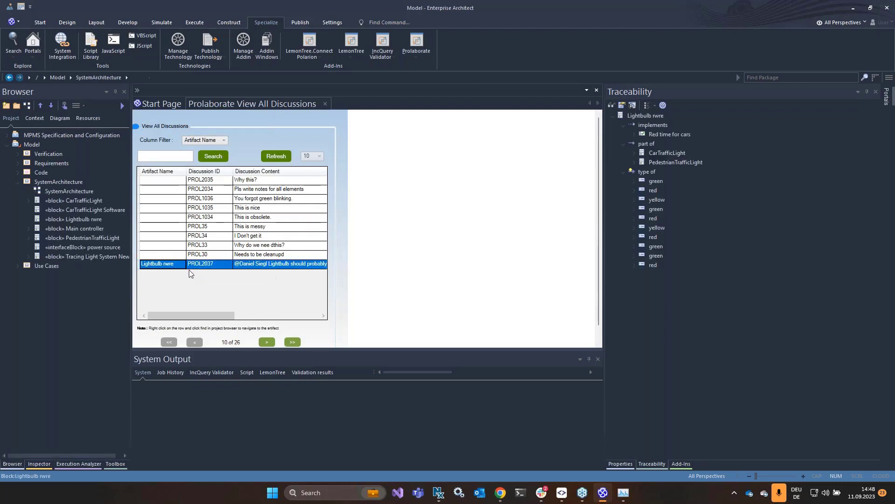
pyautogui.doubleClick(66, 192)
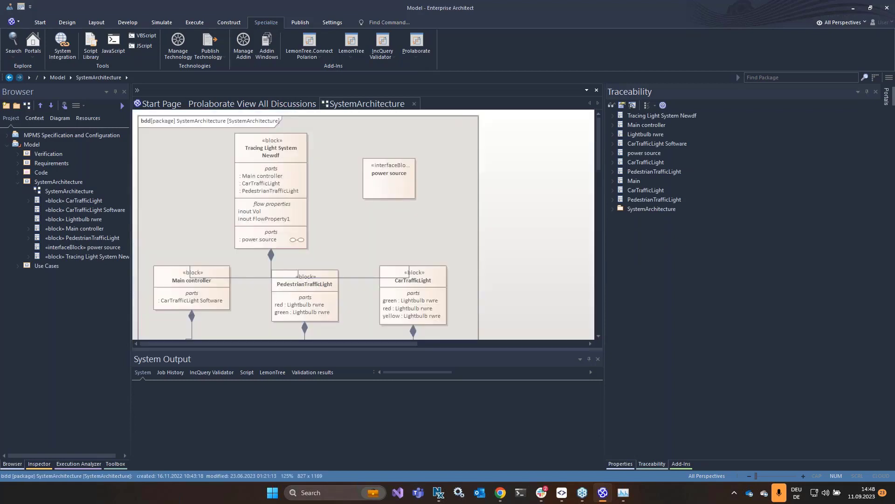
# Select the Lightbulb rwre block in the SystemArchitecture diagram and show its Prolaborate discussions
pyautogui.click(432, 292)
pyautogui.scroll(-6, 422, 287)
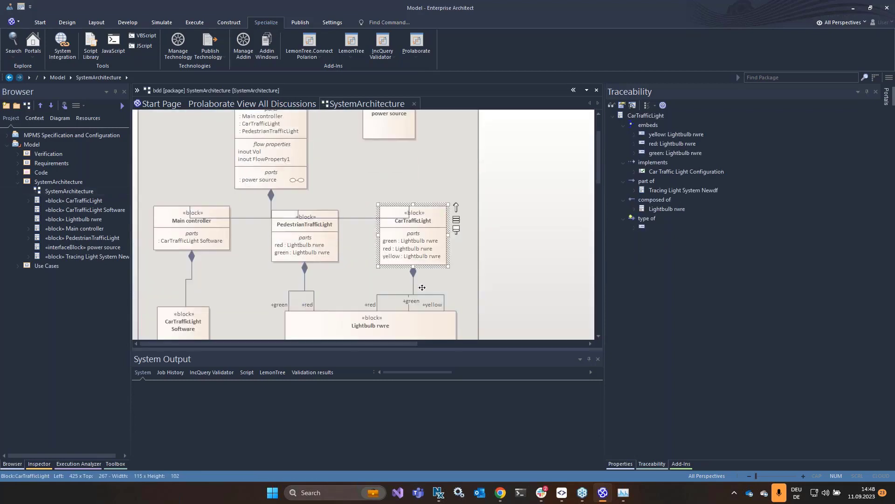
pyautogui.scroll(-2, 422, 287)
pyautogui.scroll(3, 419, 280)
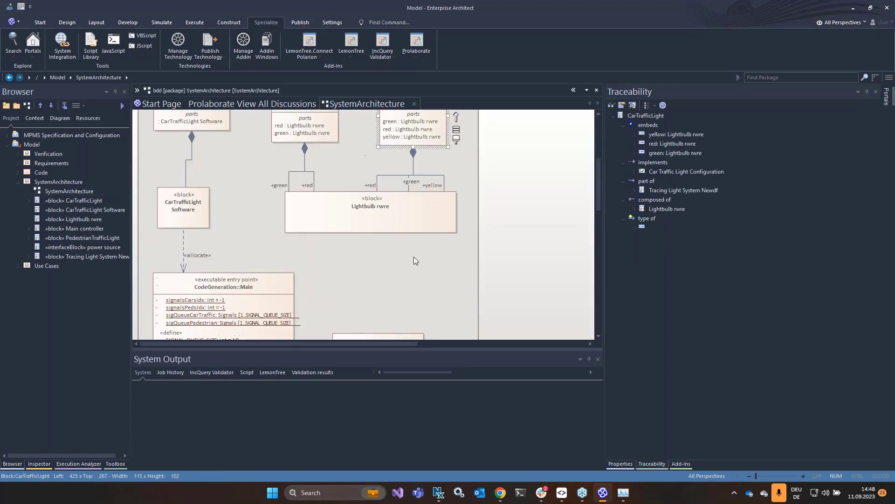
pyautogui.click(414, 224)
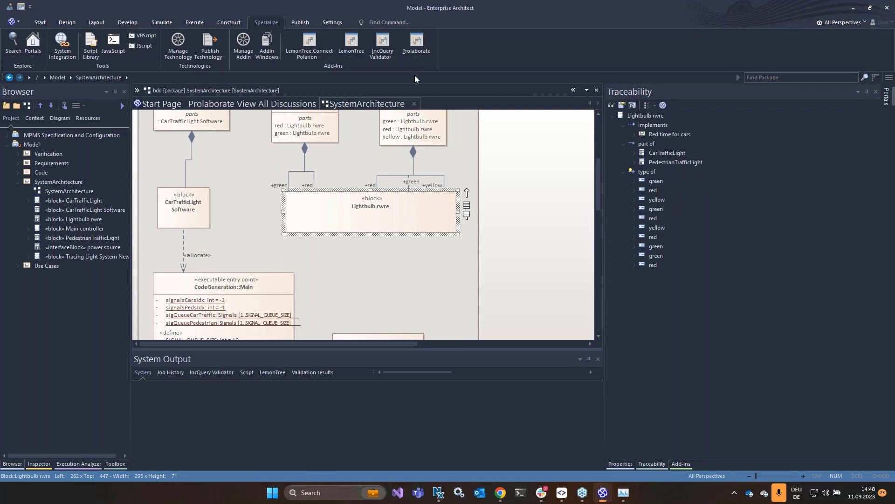
pyautogui.click(416, 43)
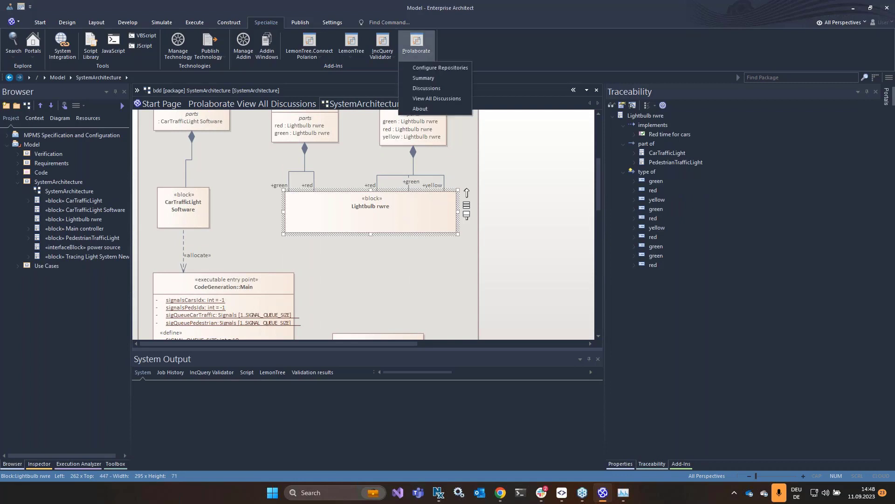
pyautogui.click(427, 88)
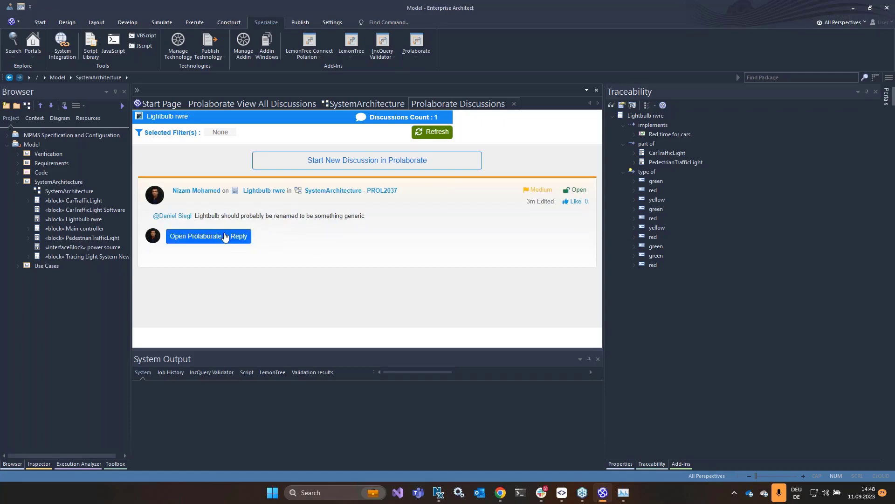
# Open the Lightbulb rwre discussion in Prolaborate for replying and post the reply "Ok, I guess we will do that."
pyautogui.click(225, 236)
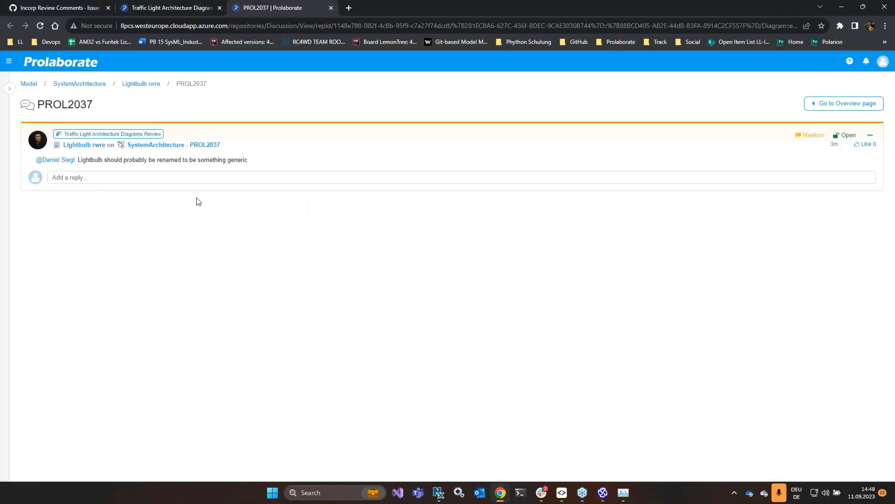
pyautogui.click(142, 177)
pyautogui.write('O')
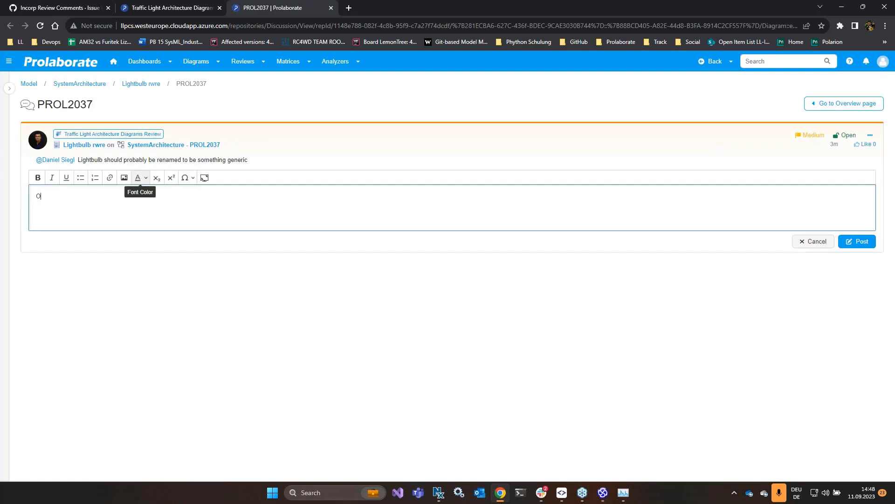
pyautogui.write('k, I guess we will do that.')
pyautogui.click(858, 242)
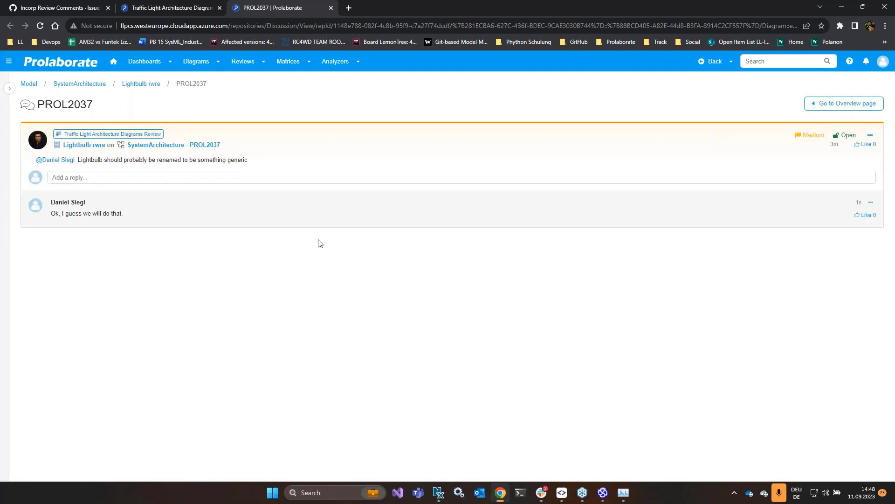
# Switch back to Enterprise Architect and rename the Lightbulb rwre block in the SystemArchitecture diagram to Lightsource
pyautogui.click(603, 493)
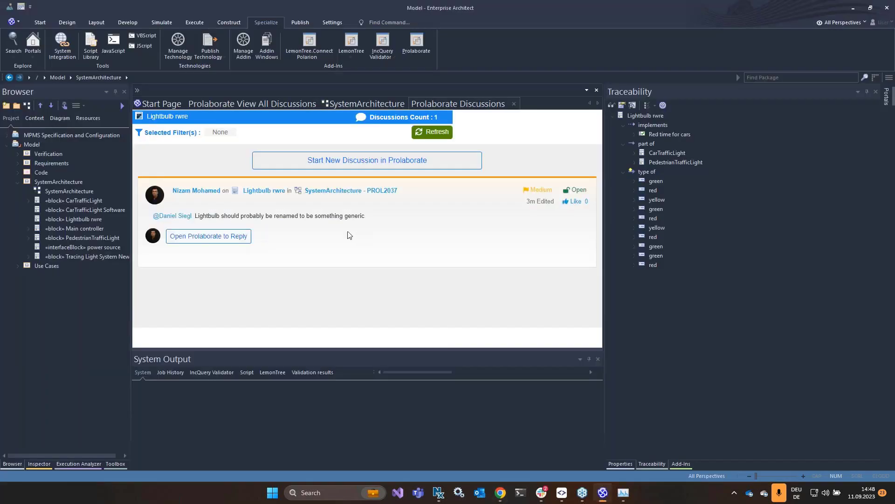
pyautogui.click(77, 191)
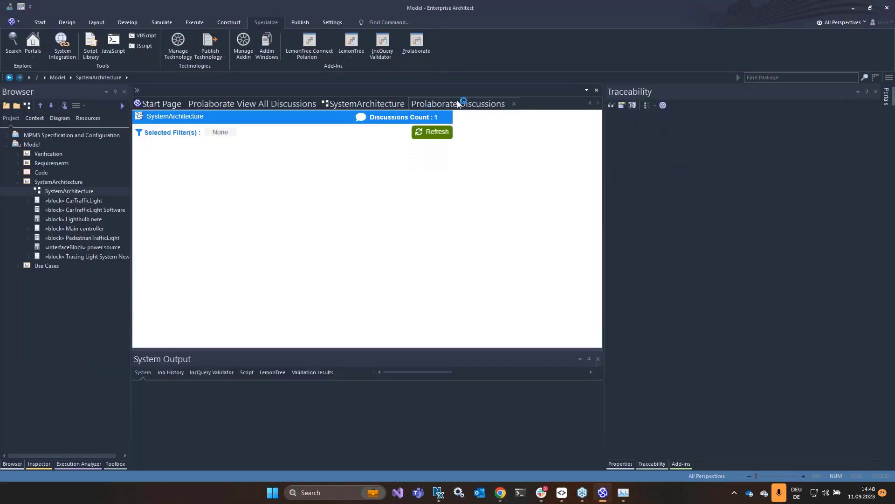
pyautogui.click(374, 198)
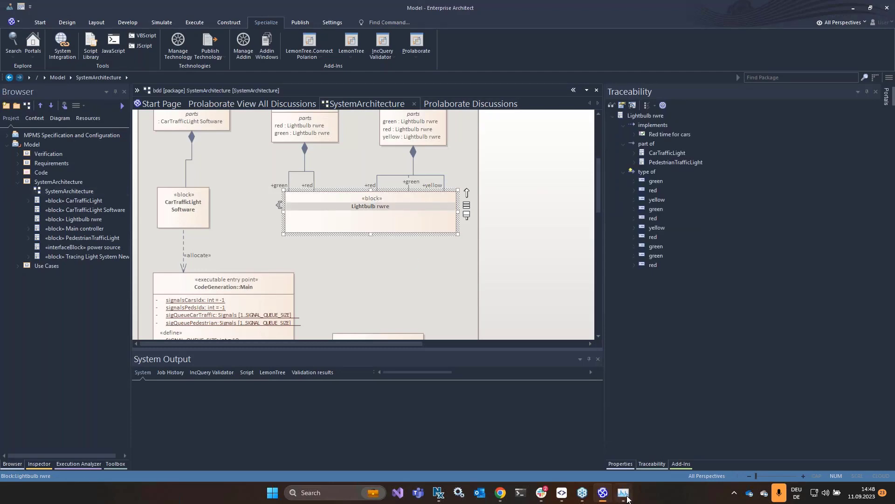
pyautogui.moveTo(624, 490)
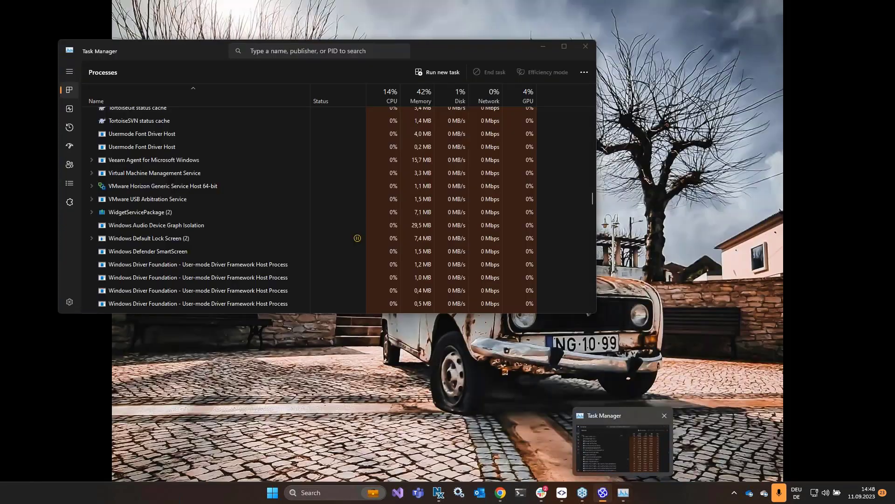
pyautogui.click(620, 464)
pyautogui.click(700, 139)
pyautogui.moveTo(710, 140); pyautogui.dragTo(686, 138)
pyautogui.write('source')
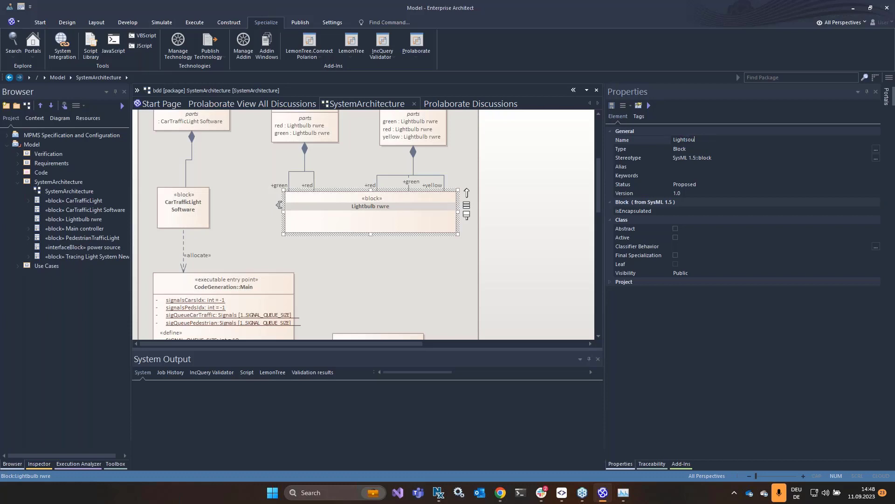
pyautogui.click(793, 152)
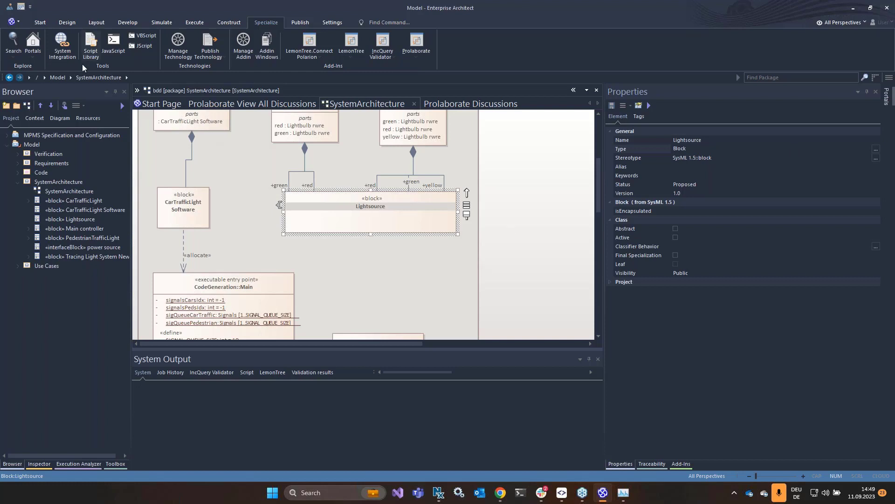
# Save the model, then commit and push it through LemonTree's Git function with the comment "Fied review"
pyautogui.click(357, 57)
pyautogui.moveTo(365, 103)
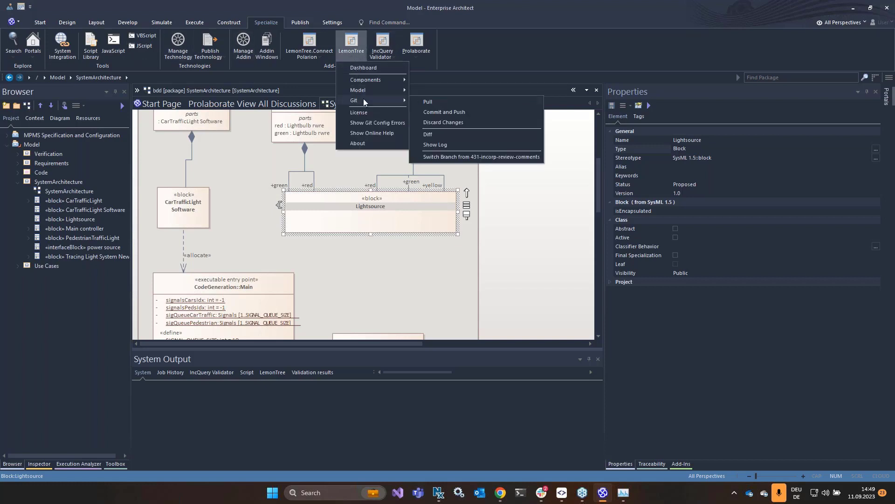
pyautogui.click(535, 238)
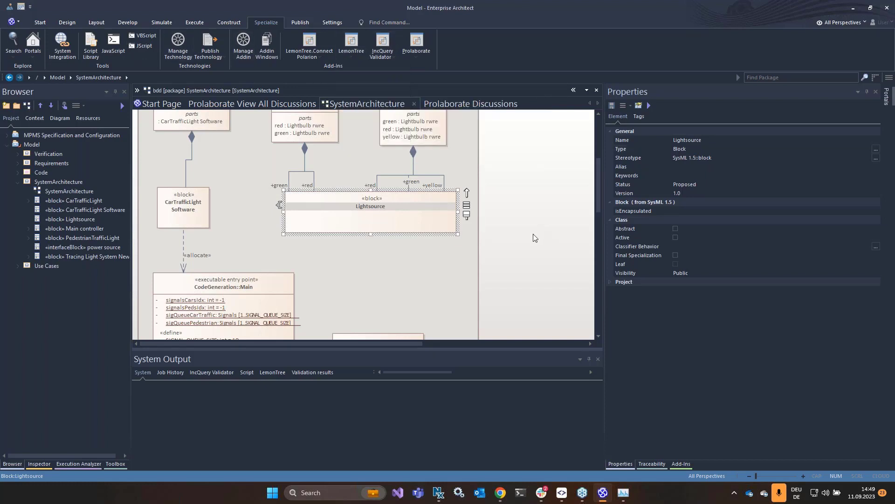
pyautogui.click(353, 58)
pyautogui.moveTo(369, 100)
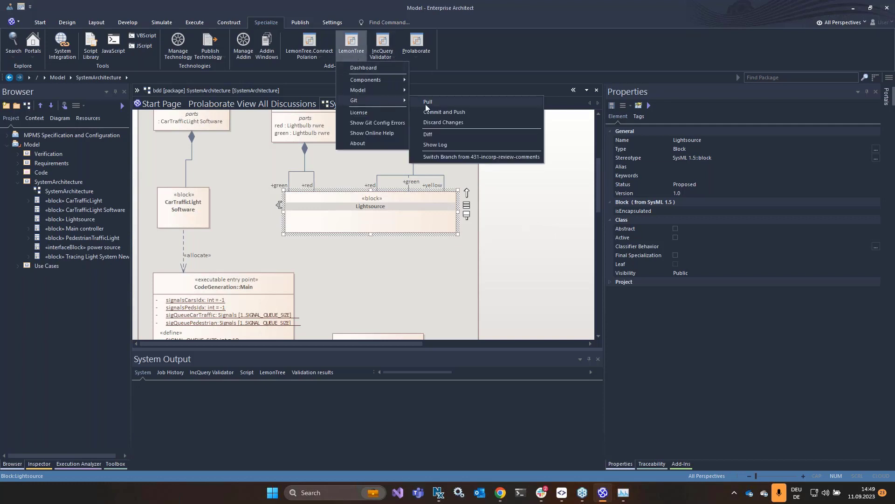
pyautogui.click(443, 112)
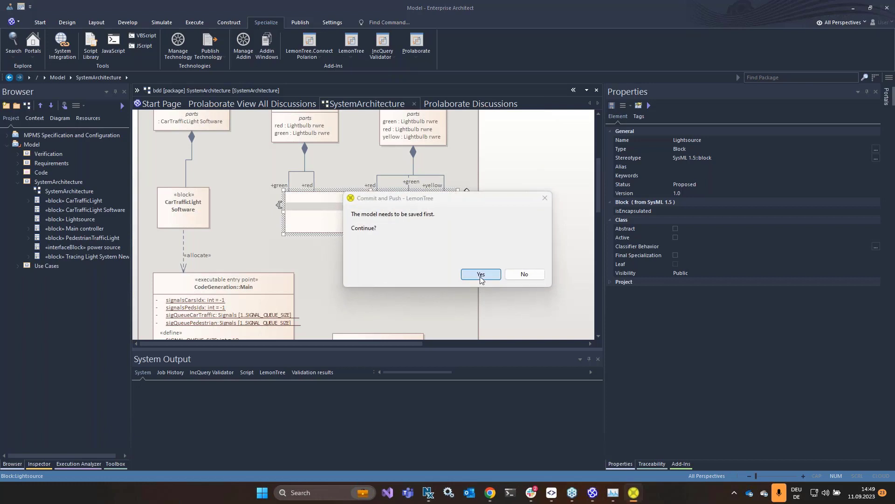
pyautogui.click(480, 273)
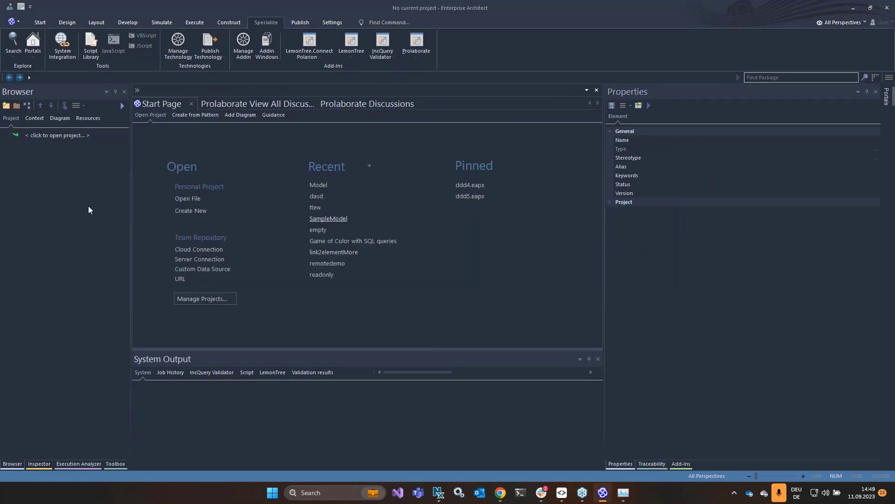
pyautogui.write('Fied review')
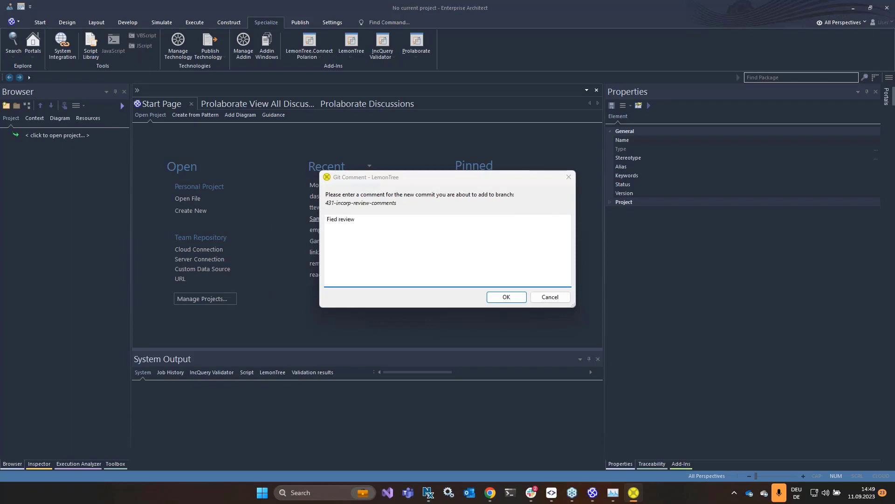
pyautogui.click(506, 297)
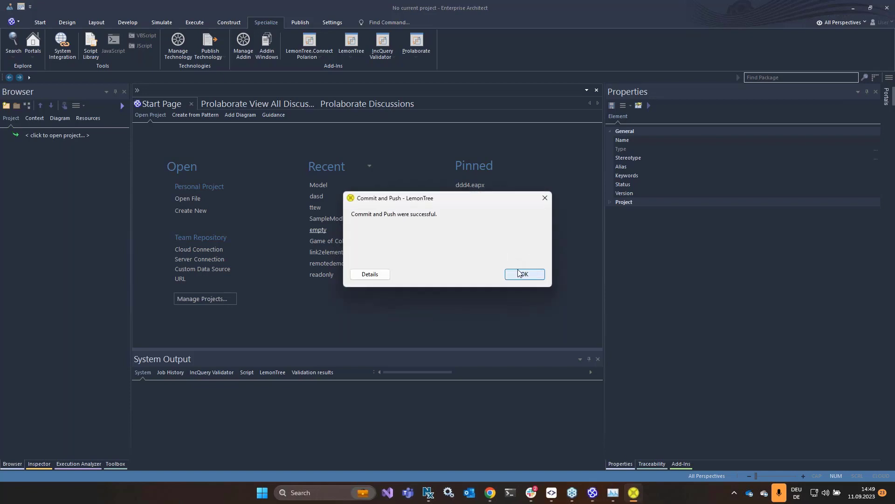
pyautogui.press('Return')
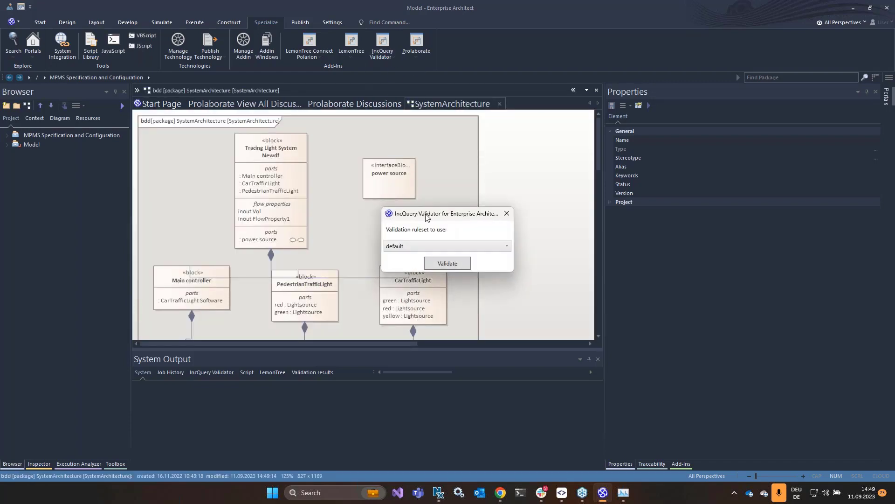
# Choose a validation ruleset and validate the model with IncQuery Validator
pyautogui.click(427, 250)
pyautogui.click(428, 286)
pyautogui.click(443, 265)
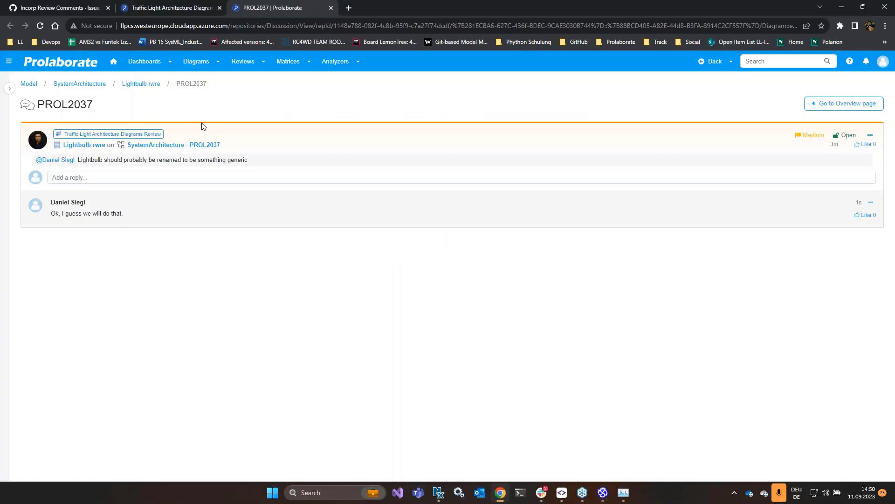
# On GitHub, create a pull request titled "Fied review" from branch 431-incorp-review-comments into main
pyautogui.click(70, 7)
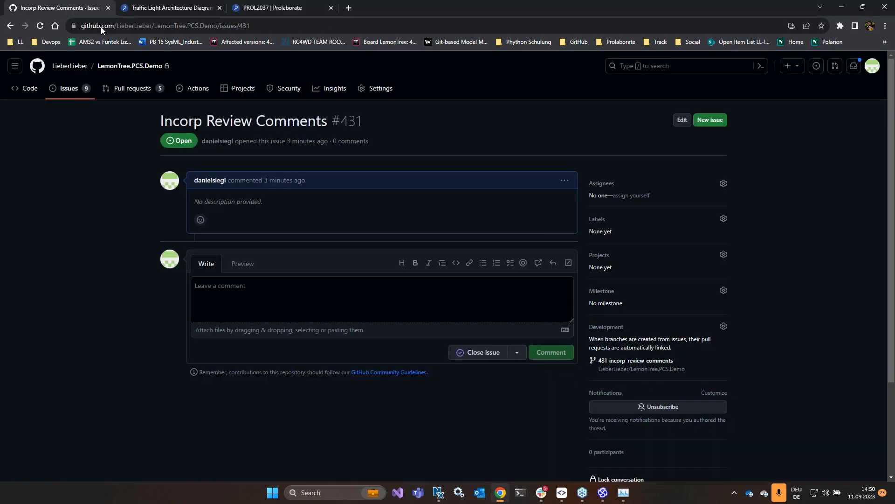
pyautogui.click(134, 89)
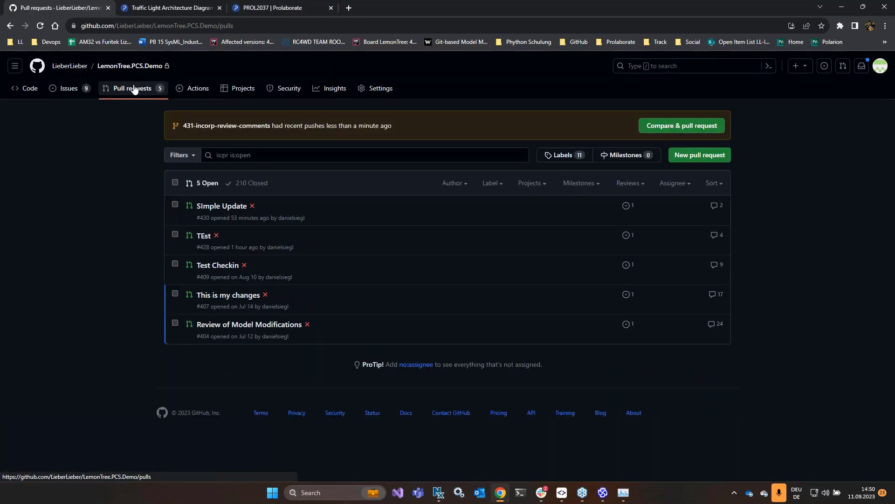
pyautogui.click(666, 126)
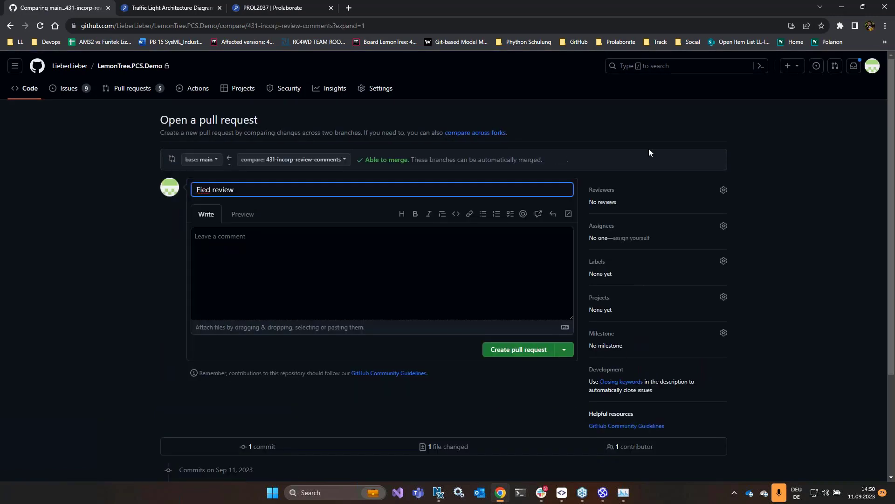
pyautogui.click(535, 353)
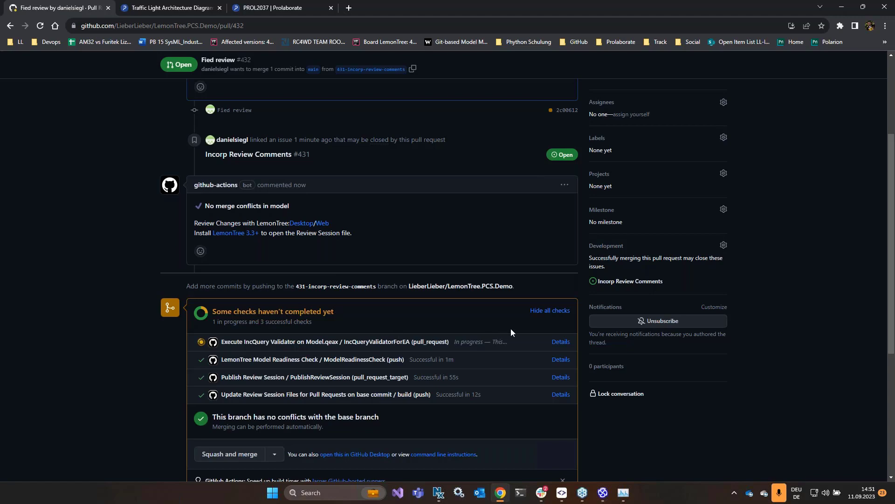
# Examine the Run validation log of the pull request's IncQuery Validator check and open the workflow run's summary
pyautogui.click(558, 344)
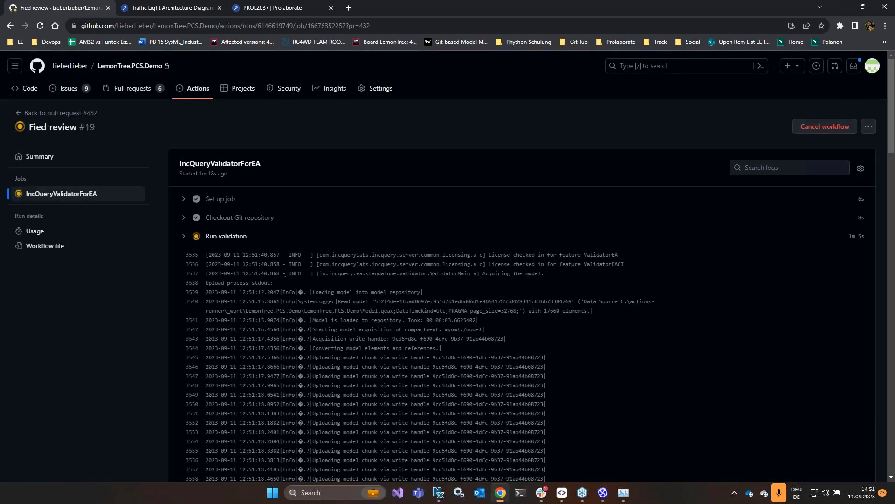
pyautogui.scroll(-1, 241, 219)
pyautogui.click(242, 220)
pyautogui.click(241, 220)
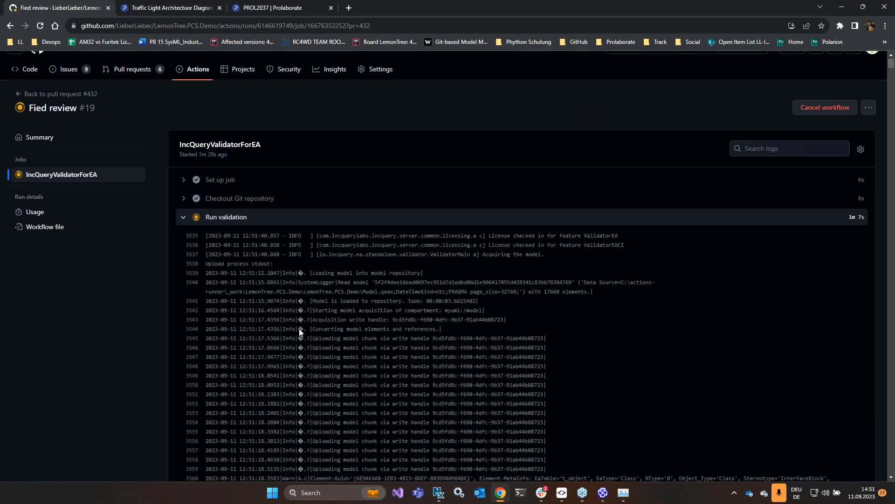
pyautogui.scroll(20, 467, 396)
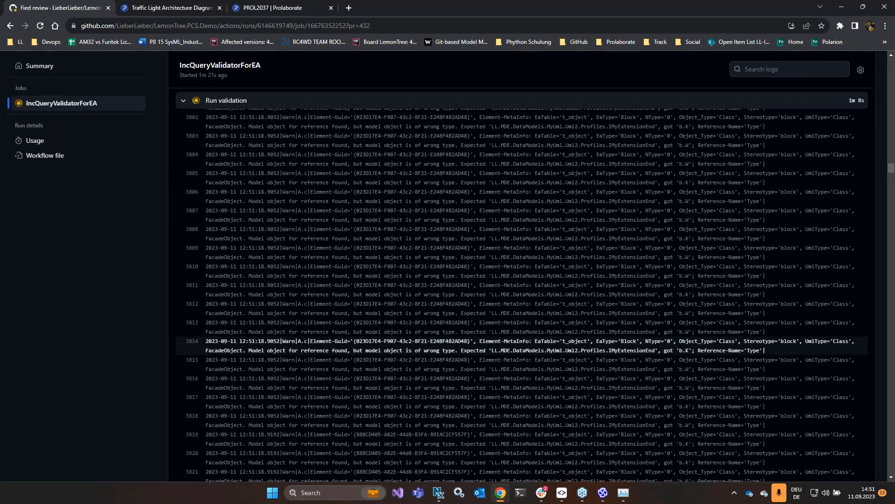
pyautogui.scroll(20, 467, 395)
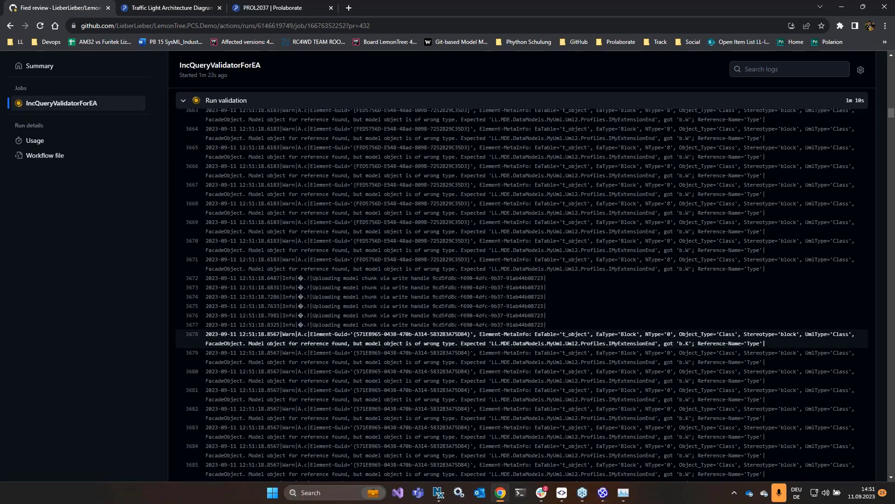
pyautogui.scroll(20, 467, 338)
pyautogui.click(33, 67)
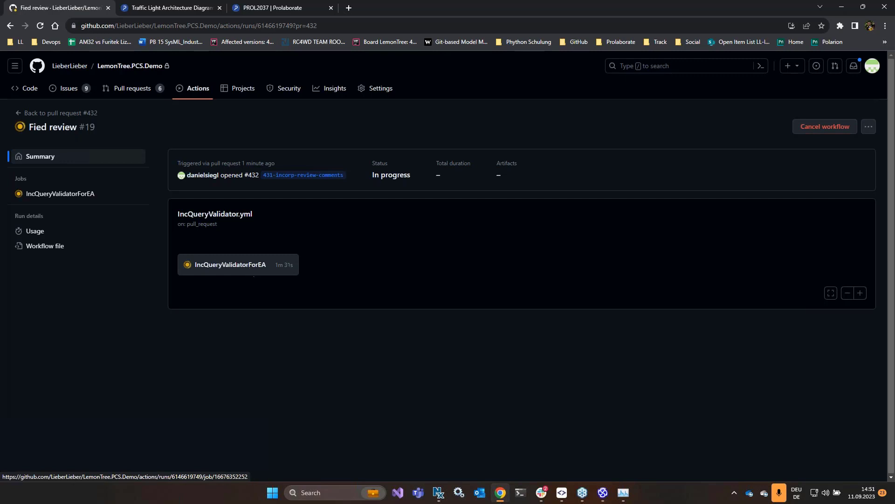
# Open the "Fied review" pull request and read the IncQuery Validator comment's issue levels, occurrences and rule summary
pyautogui.click(132, 88)
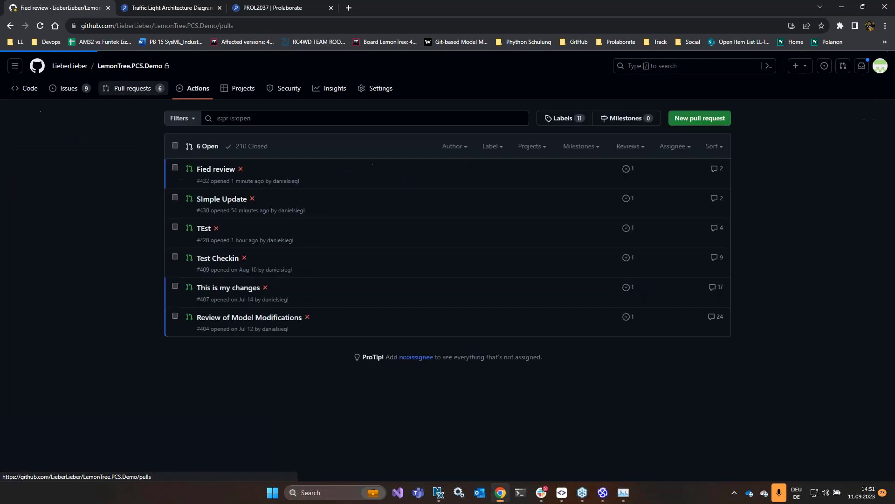
pyautogui.click(219, 169)
pyautogui.scroll(-2, 335, 272)
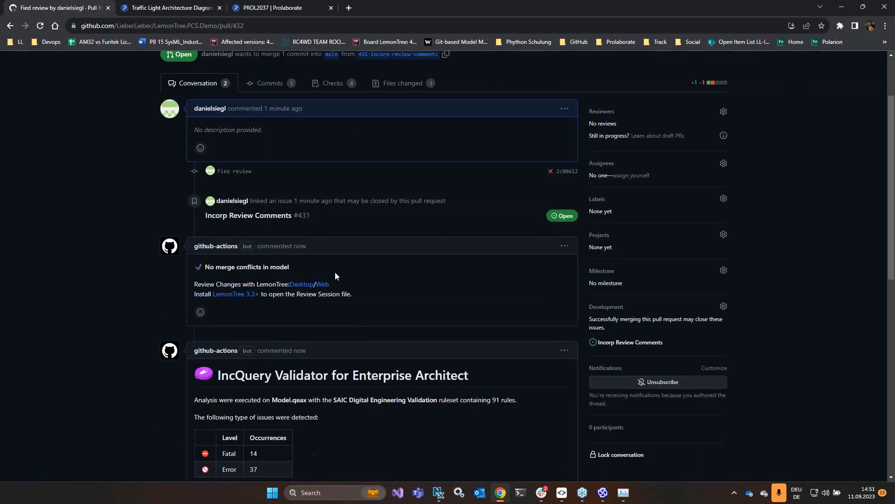
pyautogui.scroll(-1, 335, 272)
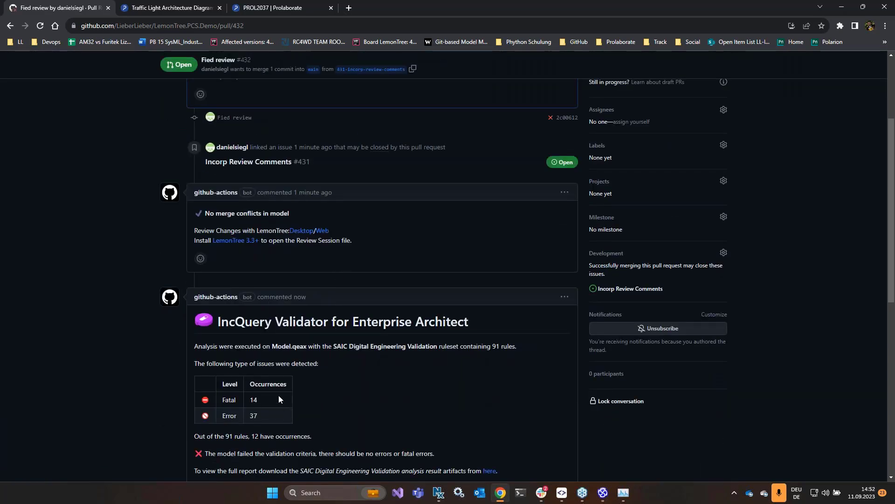
pyautogui.scroll(-1, 273, 403)
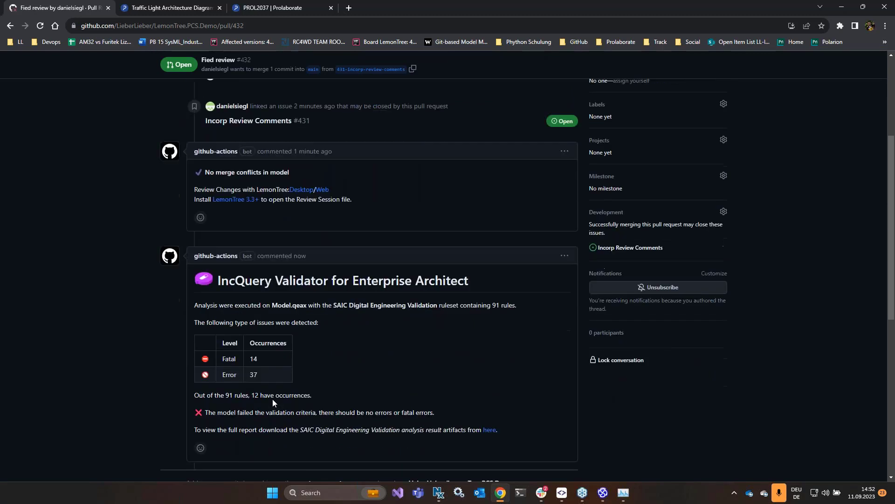
pyautogui.doubleClick(258, 368)
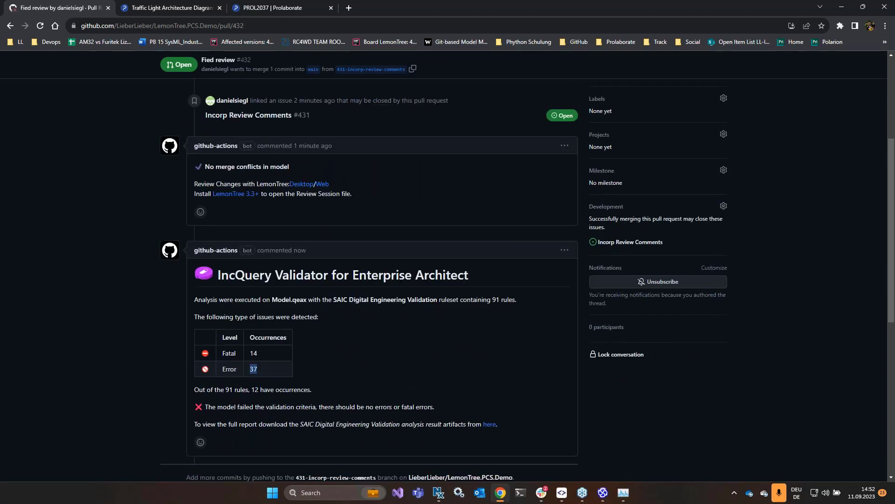
pyautogui.doubleClick(228, 389)
pyautogui.moveTo(252, 390); pyautogui.dragTo(312, 389)
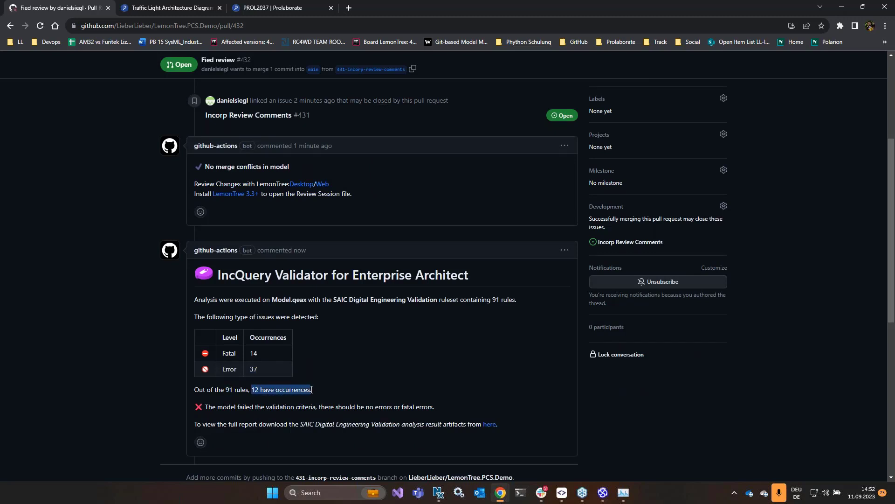
# Open the full validation report linked in the comment and examine its per-rule breakdown, including the rule 0206_UCACTOR
pyautogui.click(490, 425)
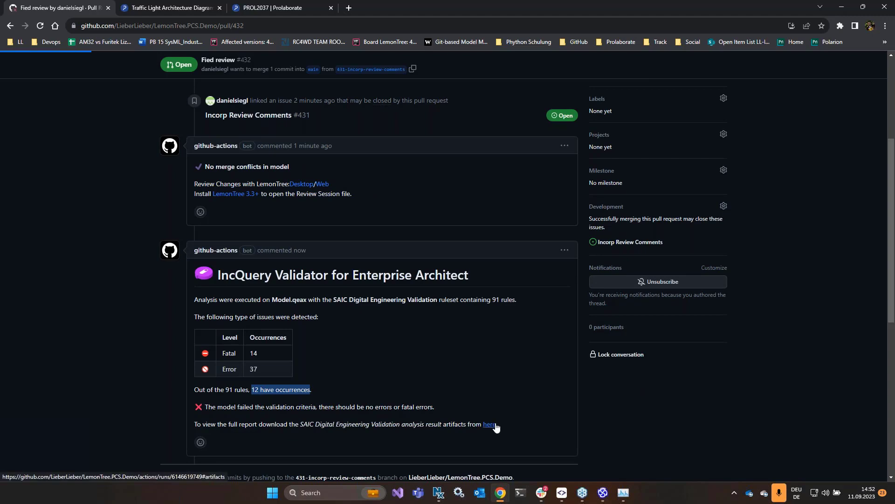
pyautogui.scroll(-9, 478, 404)
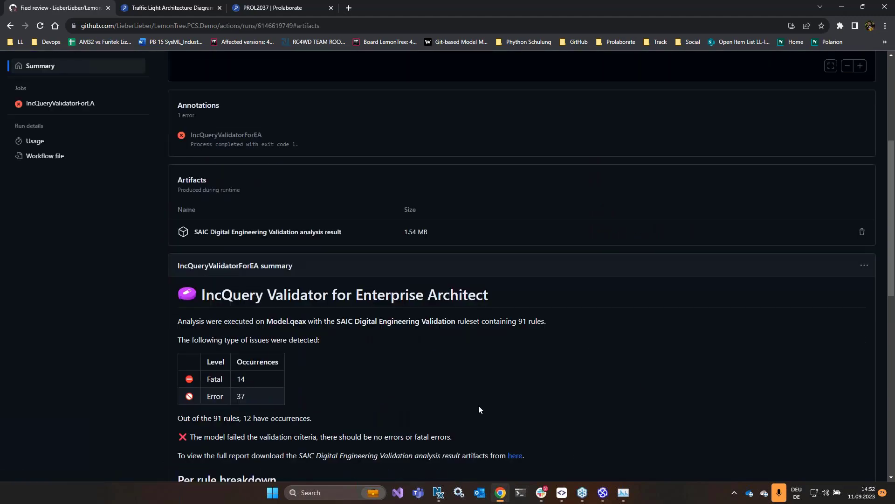
pyautogui.scroll(-3, 479, 410)
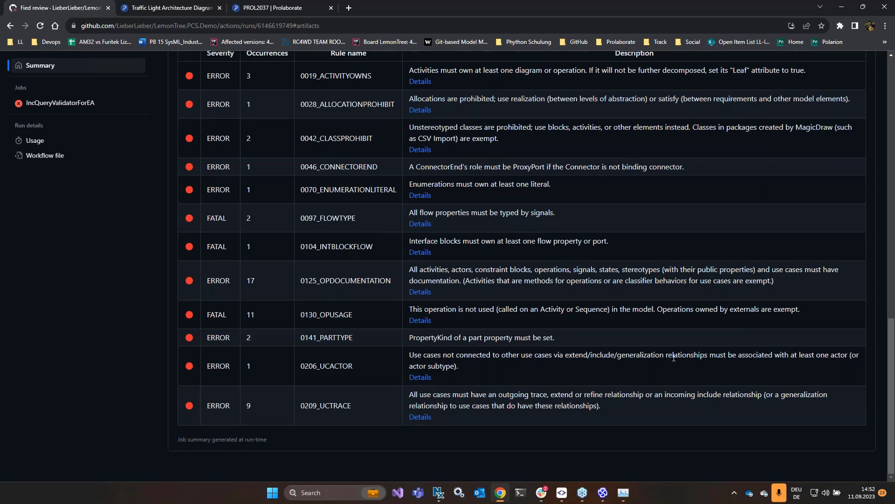
pyautogui.moveTo(673, 358); pyautogui.dragTo(850, 363)
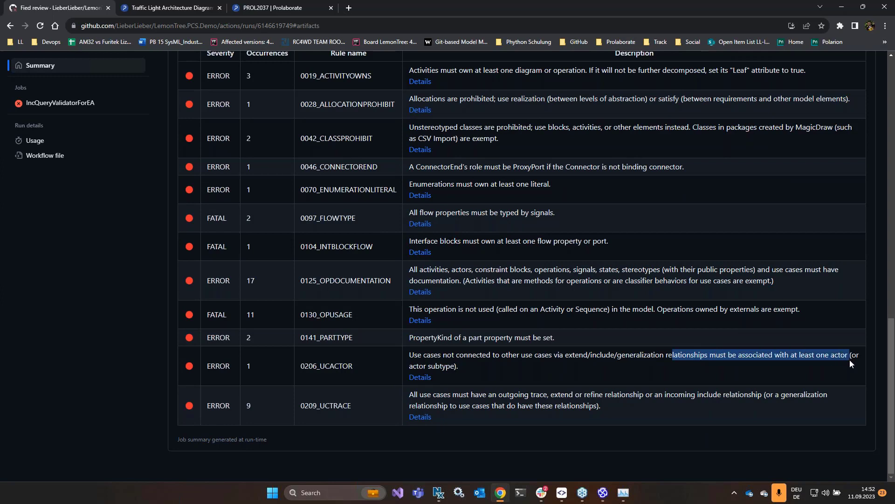
pyautogui.click(675, 360)
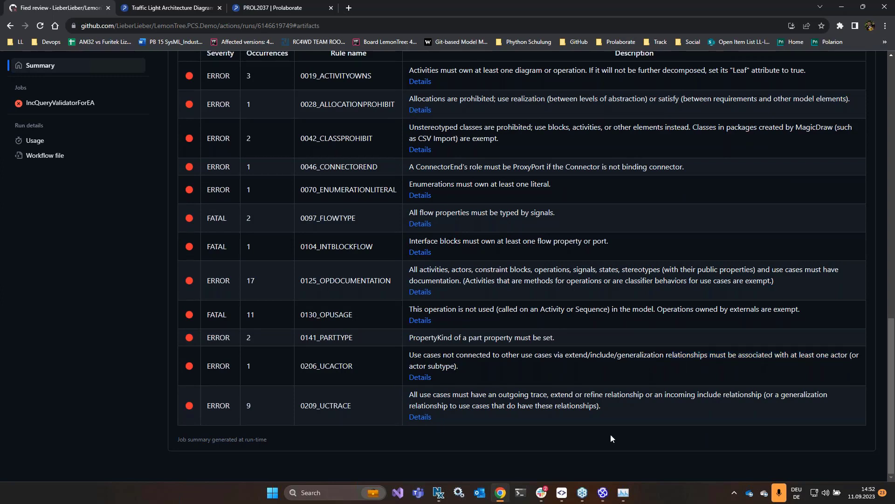
# In Enterprise Architect, find the validation result about merge Model lacking an actor and select that use case in its diagram
pyautogui.click(604, 498)
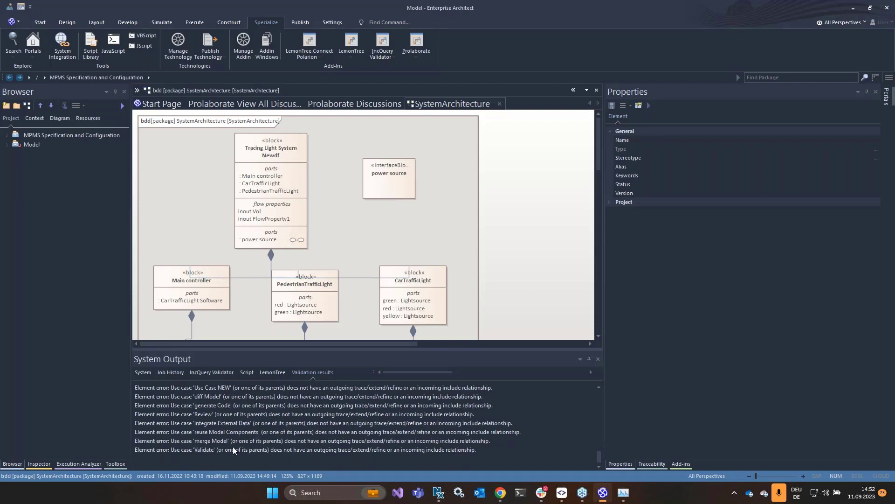
pyautogui.scroll(7, 230, 450)
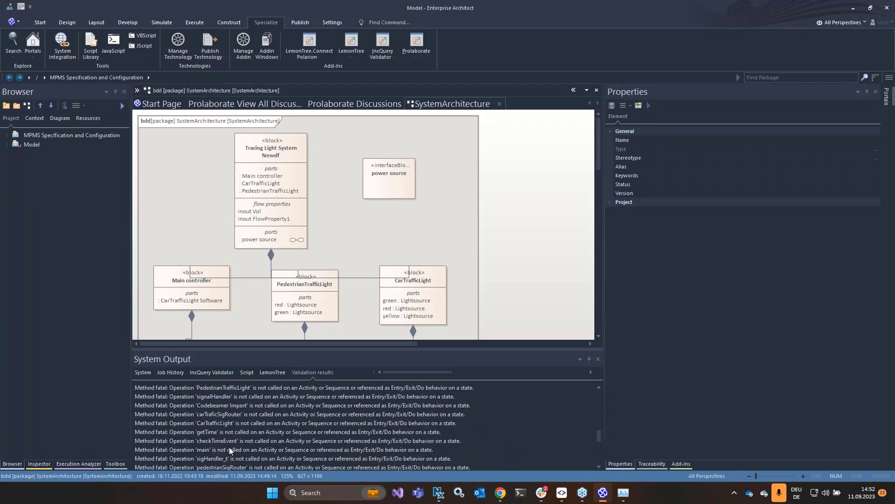
pyautogui.scroll(-2, 230, 450)
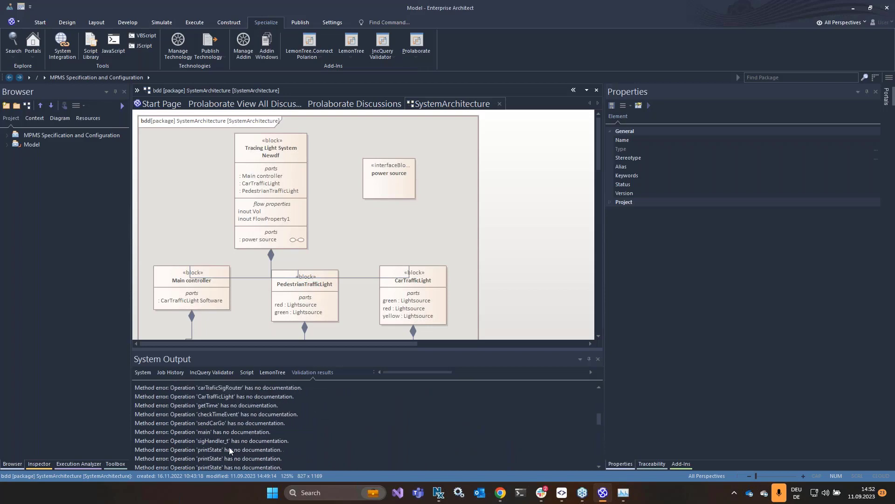
pyautogui.scroll(-3, 243, 422)
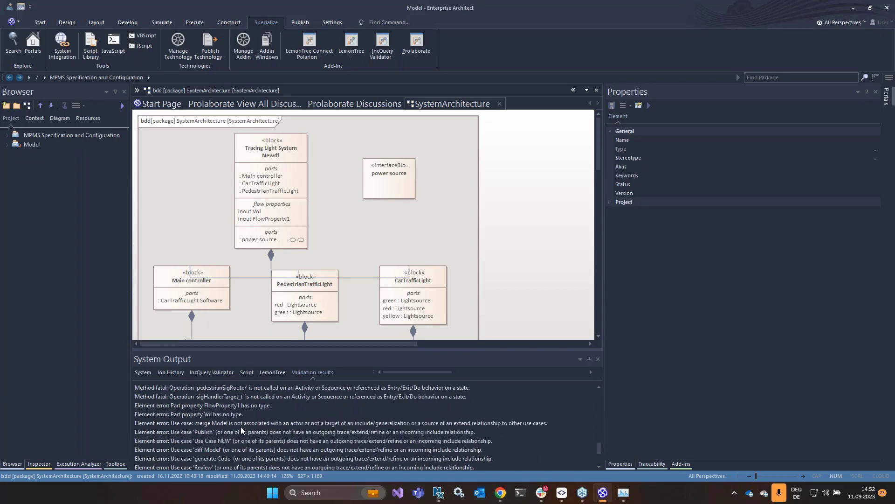
pyautogui.doubleClick(241, 425)
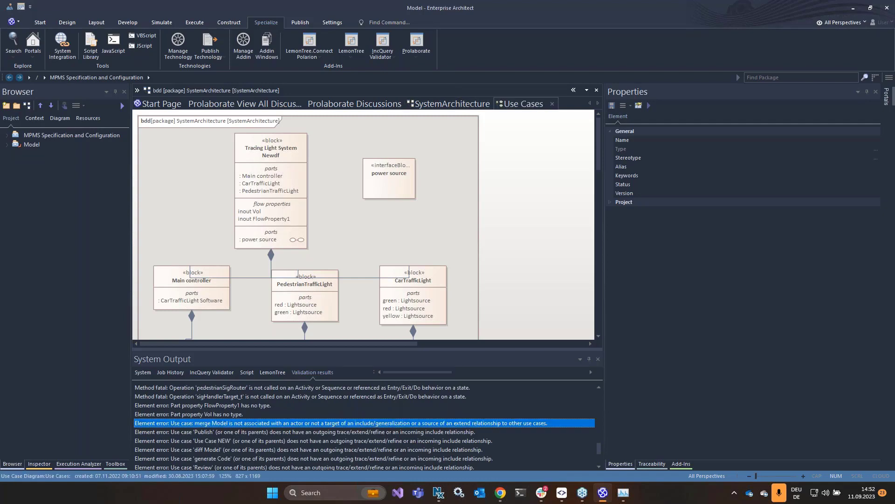
pyautogui.click(305, 279)
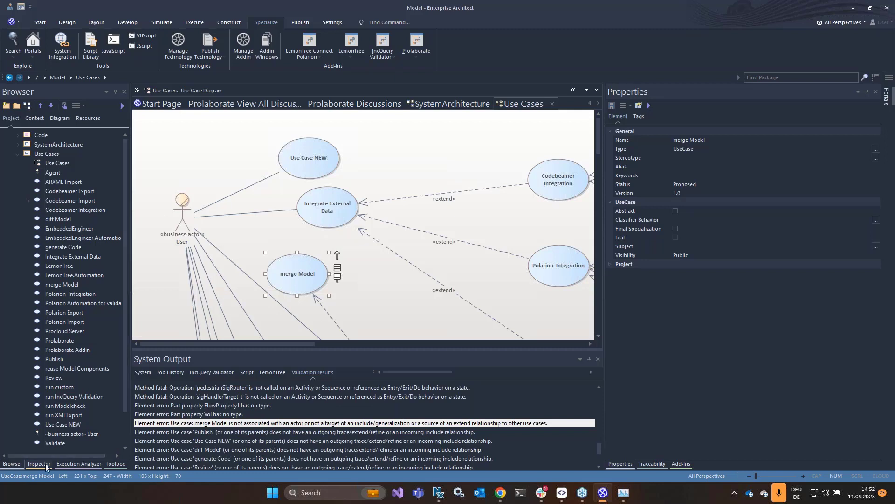
# Draw an Associate relationship from the User actor to the merge Model use case in the Use Cases diagram
pyautogui.click(107, 464)
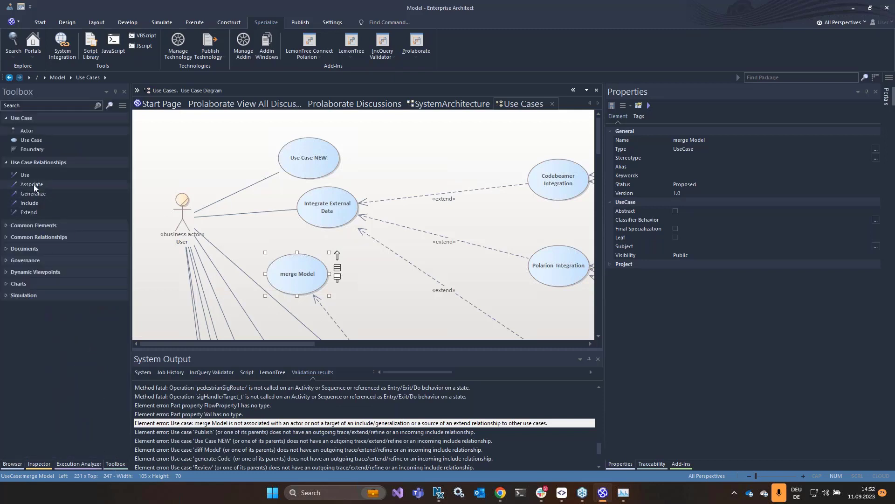
pyautogui.click(219, 226)
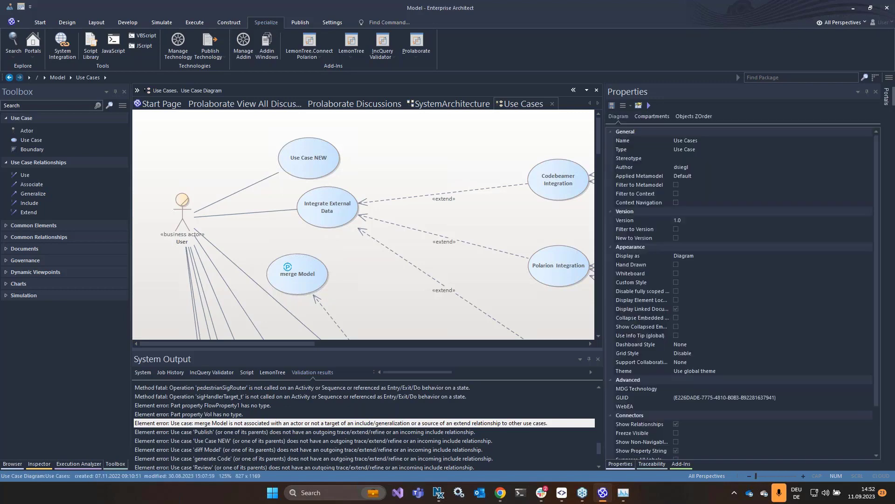
pyautogui.moveTo(183, 201); pyautogui.dragTo(287, 269)
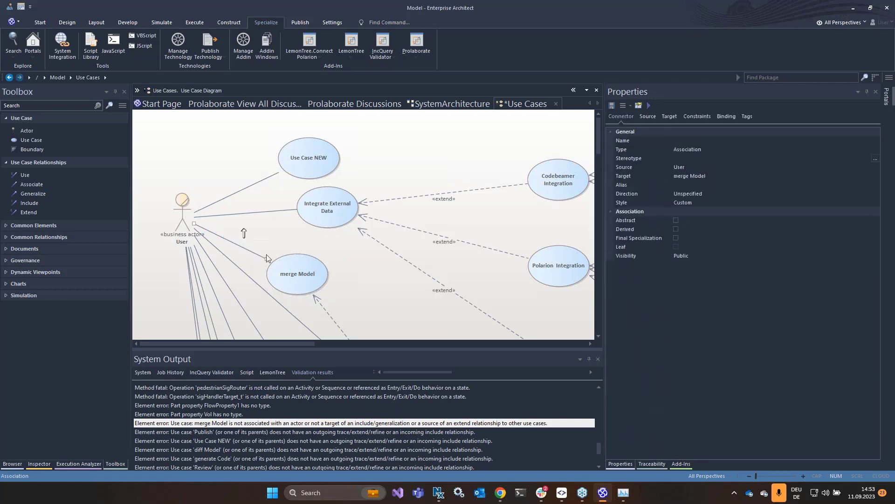
pyautogui.moveTo(247, 249); pyautogui.dragTo(247, 248)
pyautogui.click(367, 253)
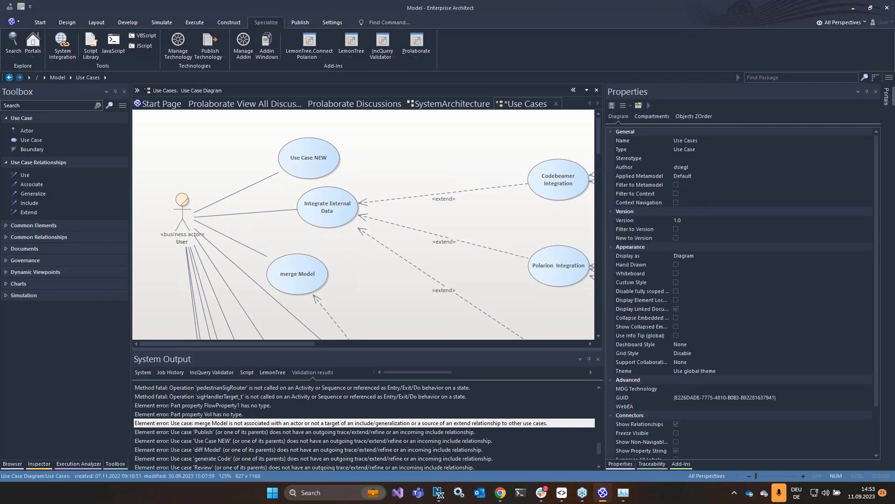
# Delete the element Use Case NEW from the Use Cases package in the project browser
pyautogui.click(19, 464)
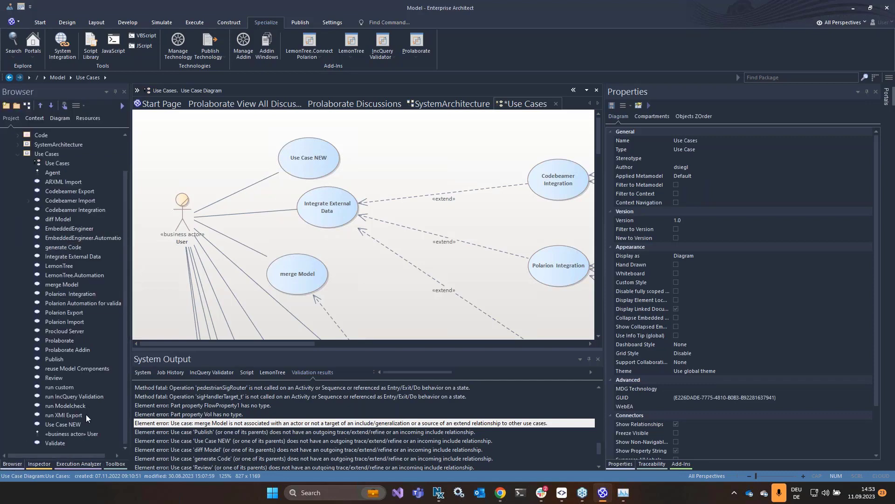
pyautogui.click(72, 425)
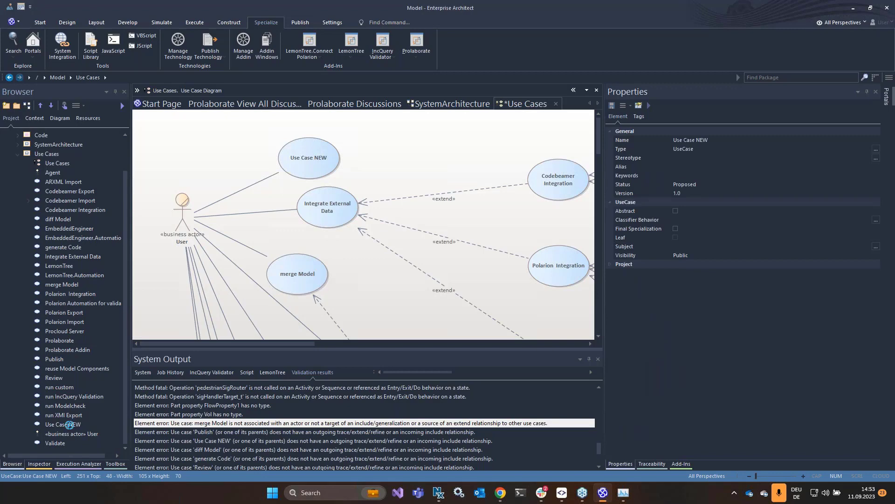
pyautogui.rightClick(61, 425)
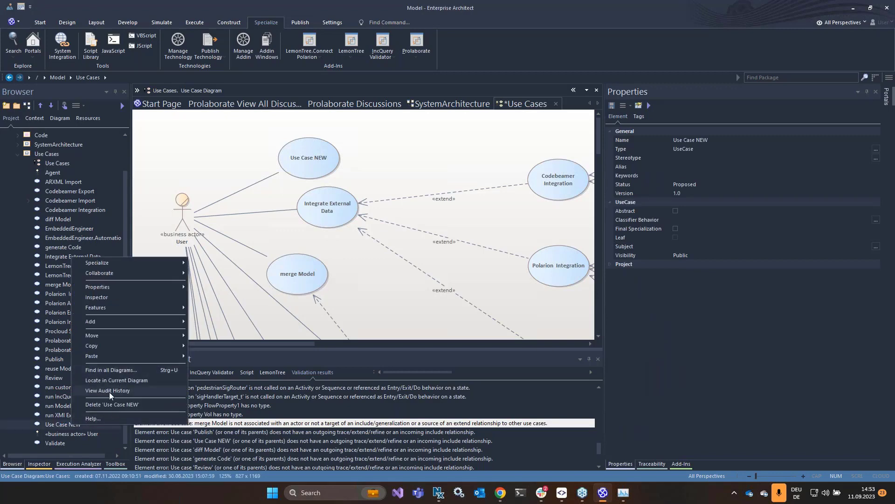
pyautogui.click(111, 405)
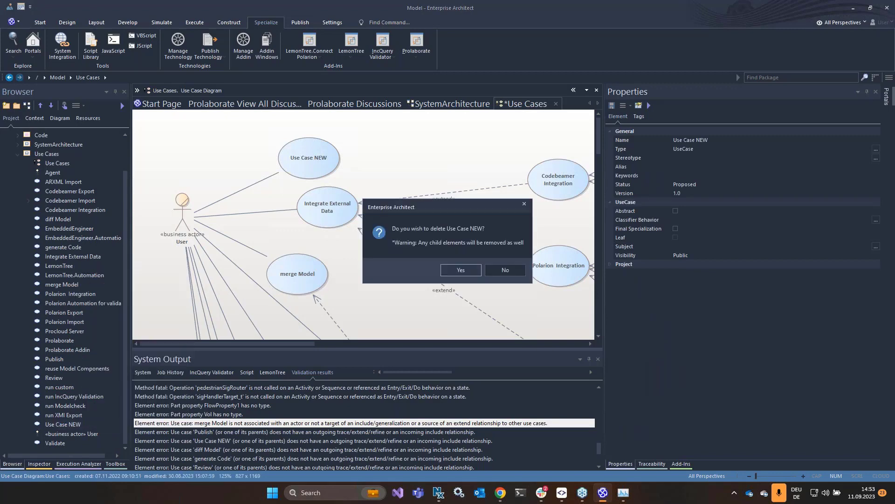
pyautogui.click(472, 274)
pyautogui.click(411, 268)
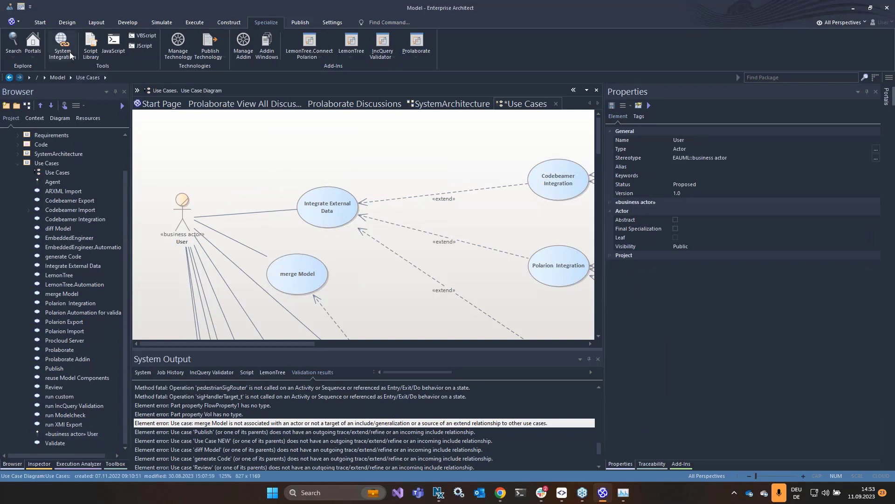
# Close the Model project and save the latest diagram changes
pyautogui.click(13, 22)
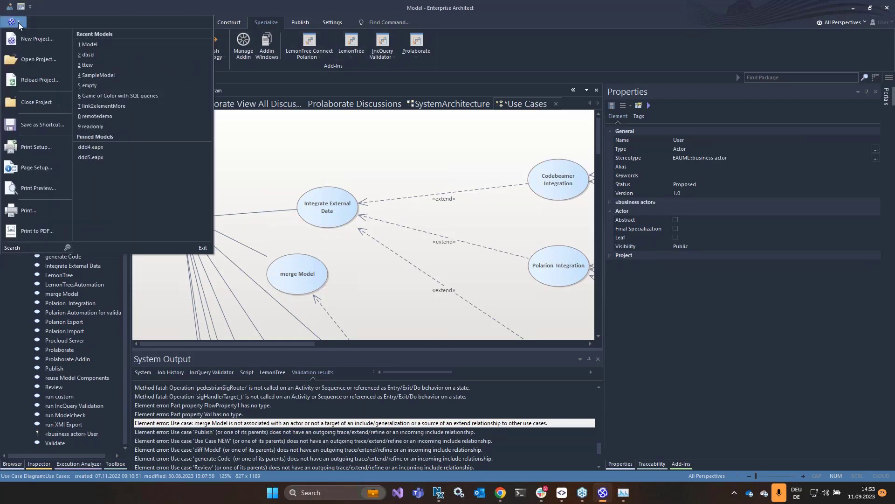
pyautogui.click(33, 101)
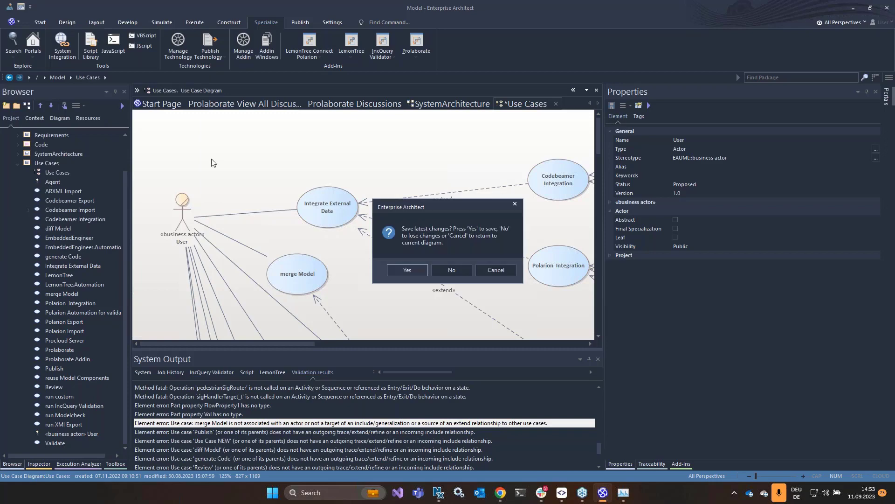
pyautogui.click(407, 270)
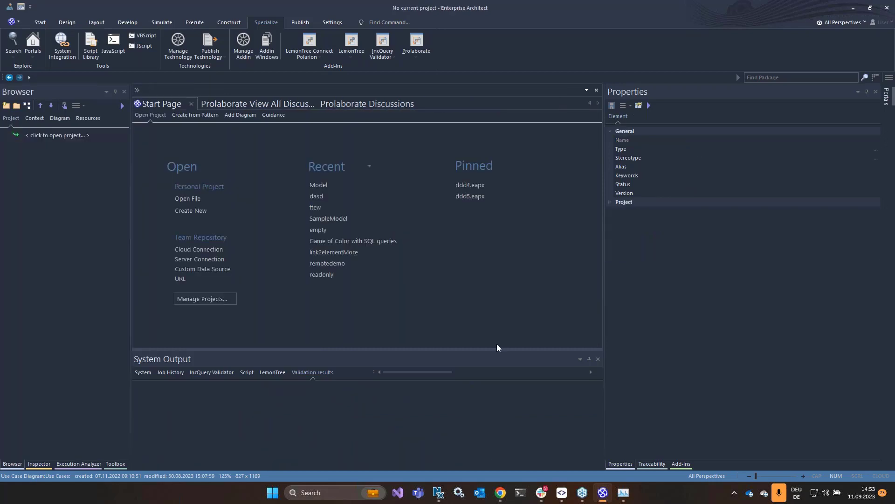
# In SmartGit, commit and push Model.qeax to 431-incorp-review-comments with the message "Did solve validation problems"
pyautogui.click(561, 493)
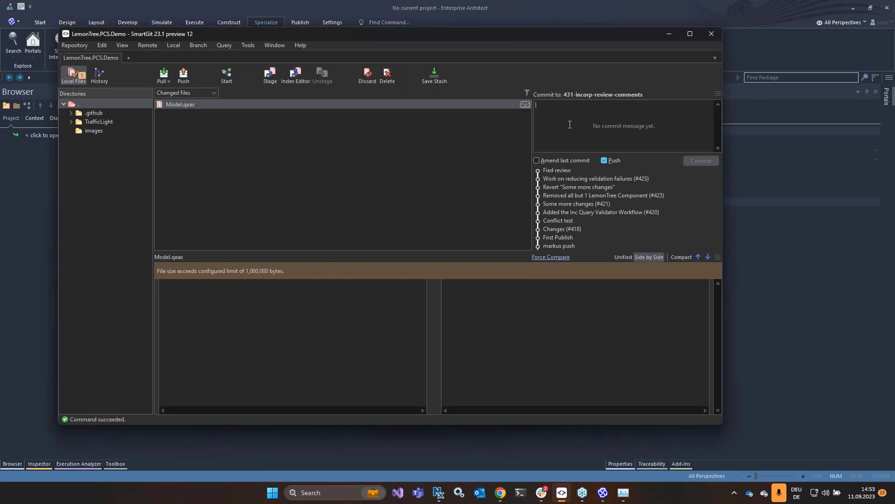
pyautogui.click(570, 124)
pyautogui.write('DId sol')
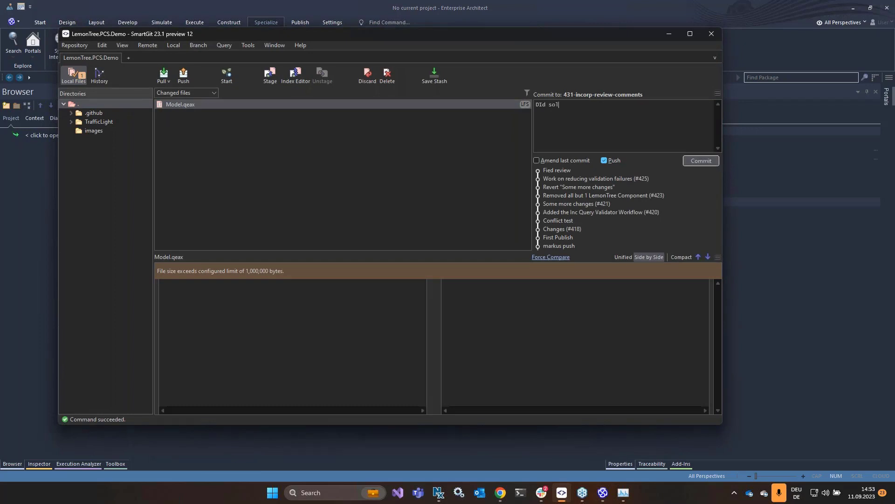
pyautogui.press('BackSpace')
pyautogui.write('id solve validation problems')
pyautogui.click(701, 161)
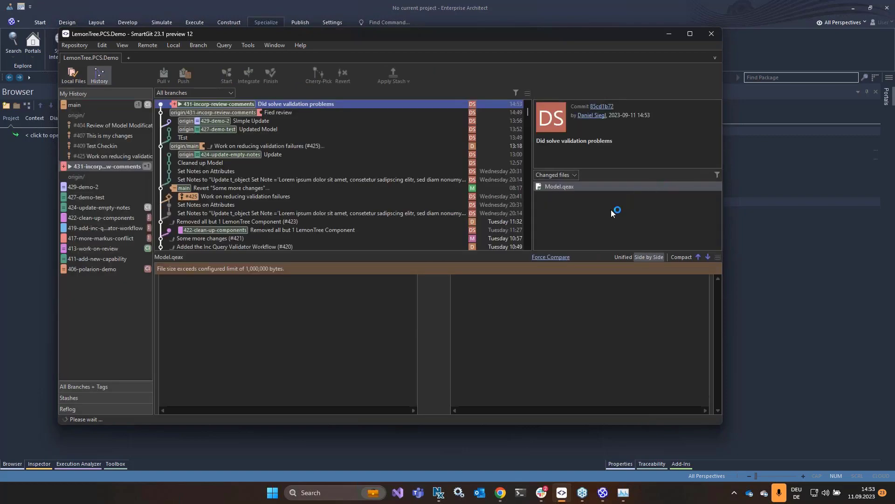
# Switch to Chrome, open pull request #432 "Fied review" and reload it to check the validation status of the pushed commit
pyautogui.click(500, 494)
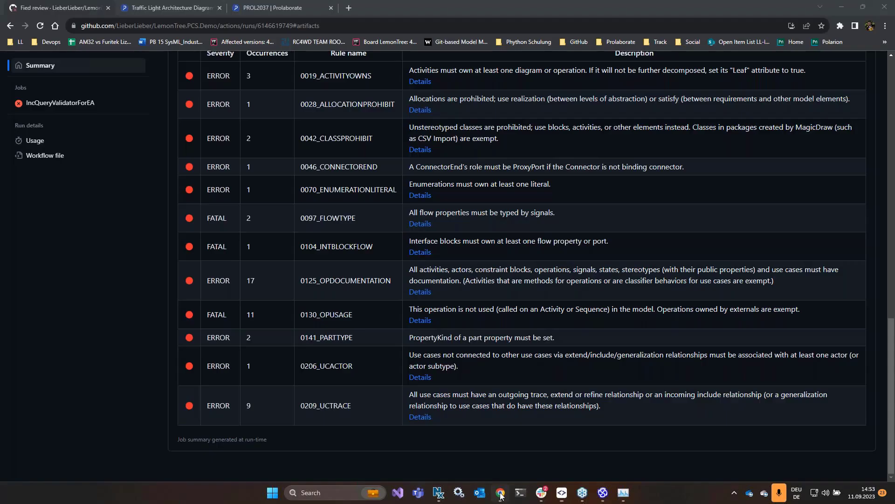
pyautogui.scroll(10, 322, 124)
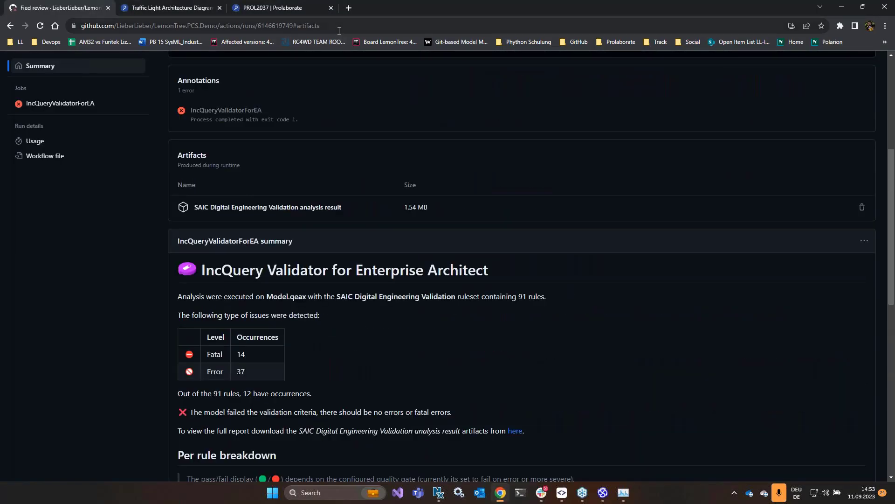
pyautogui.scroll(5, 140, 154)
pyautogui.click(153, 93)
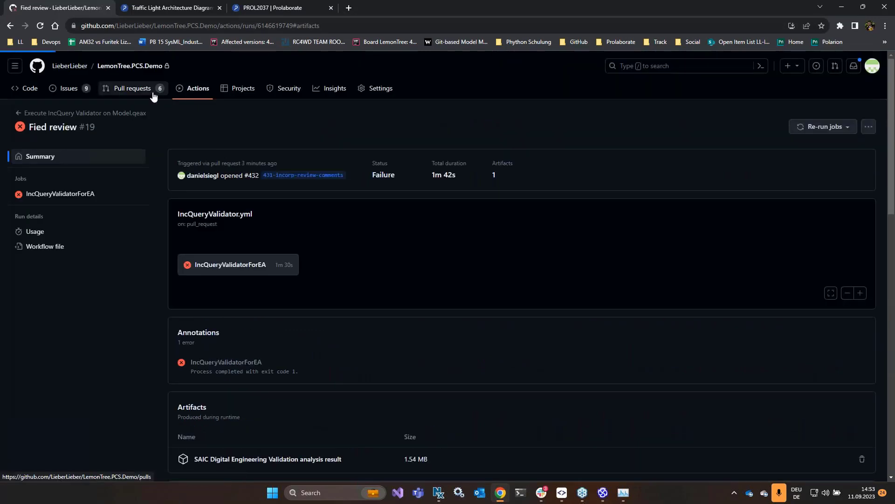
pyautogui.click(213, 173)
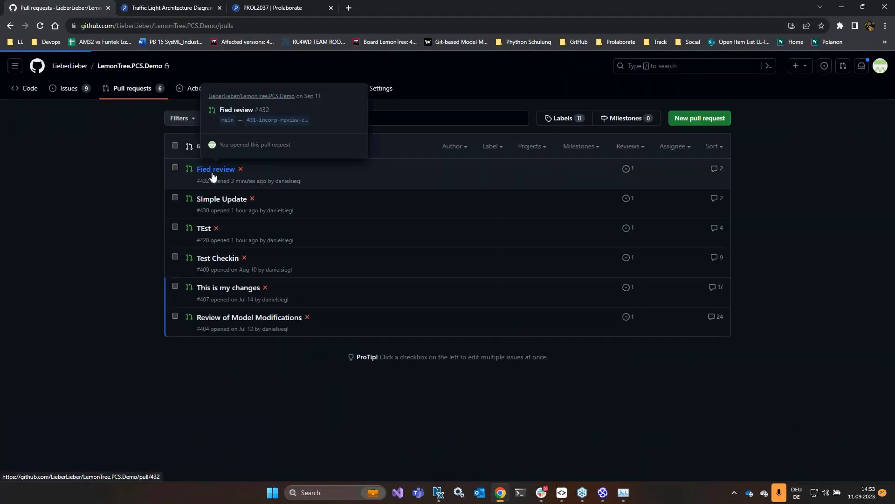
pyautogui.scroll(-10, 409, 309)
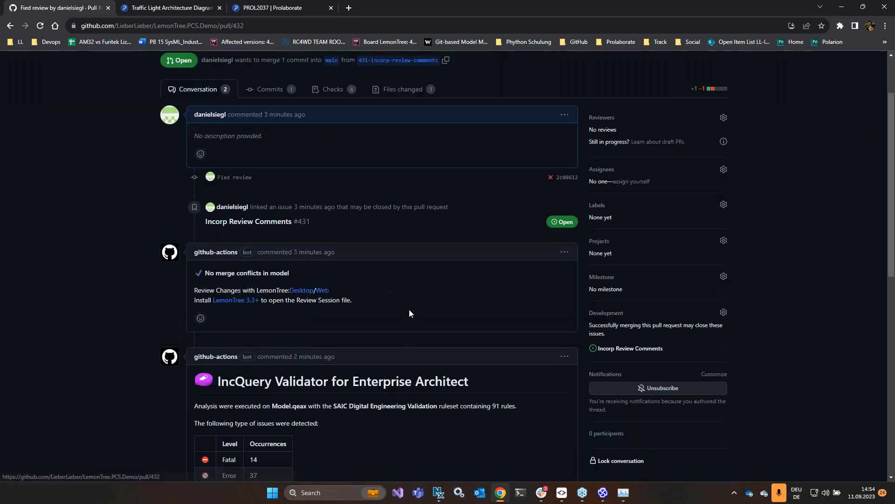
pyautogui.scroll(3, 410, 308)
pyautogui.hotkey('ctrl', 'l')
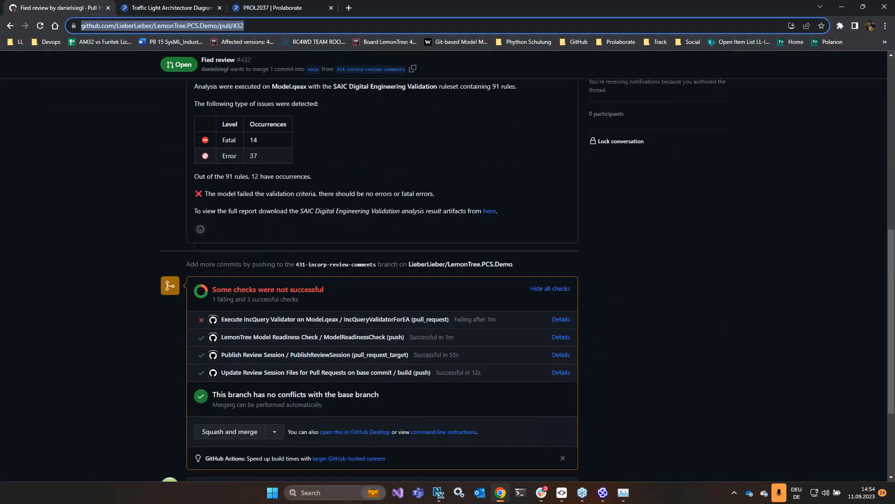
pyautogui.press('Return')
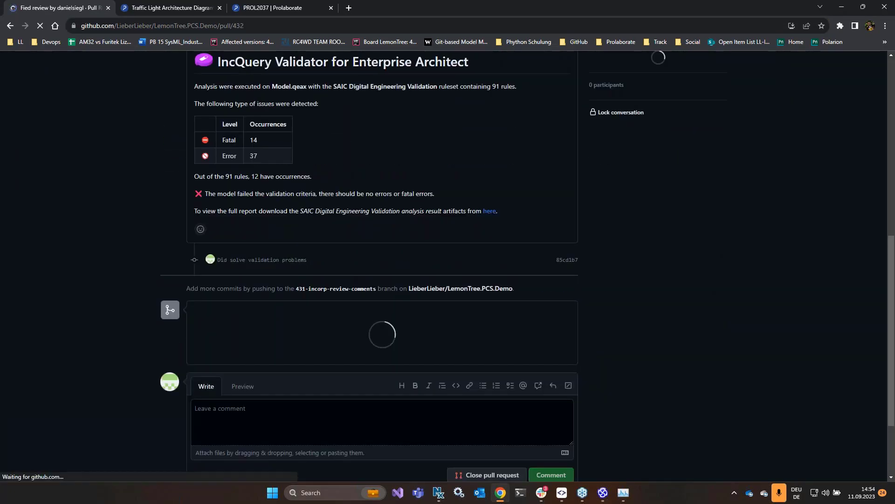
pyautogui.click(567, 497)
pyautogui.click(567, 496)
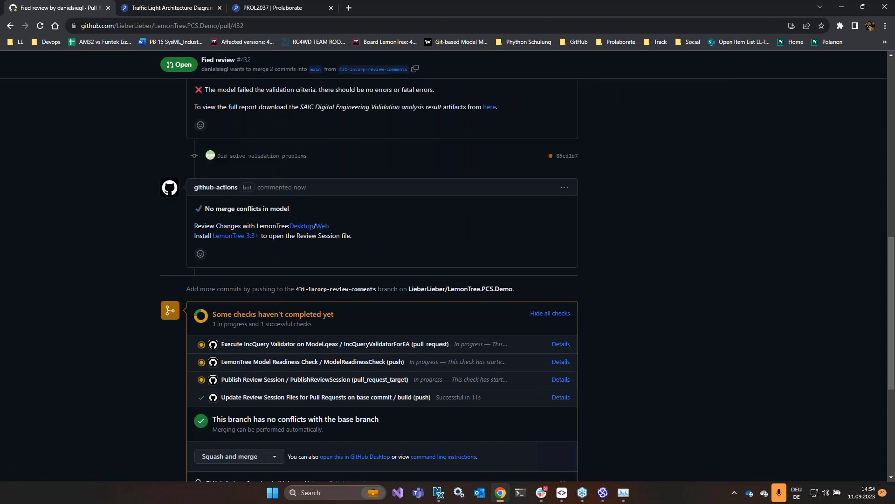
# Open the LemonTree Web review session from the latest no-merge-conflicts comment in a new tab
pyautogui.rightClick(325, 231)
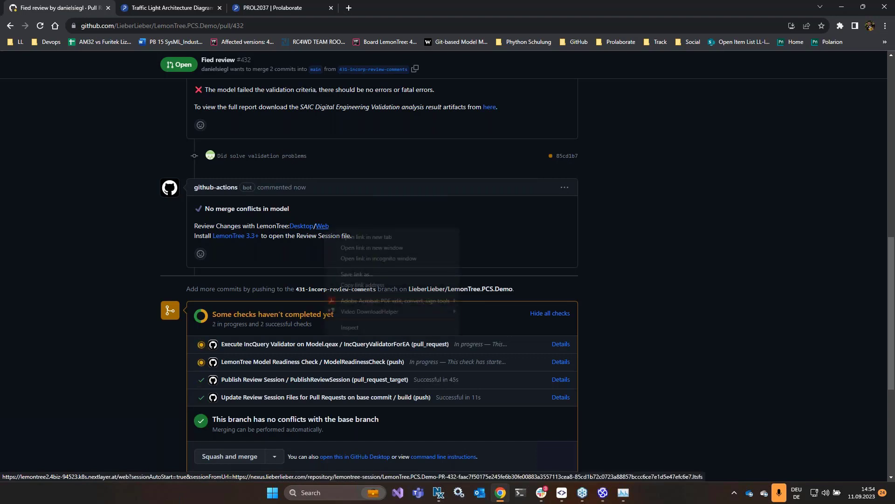
pyautogui.click(343, 234)
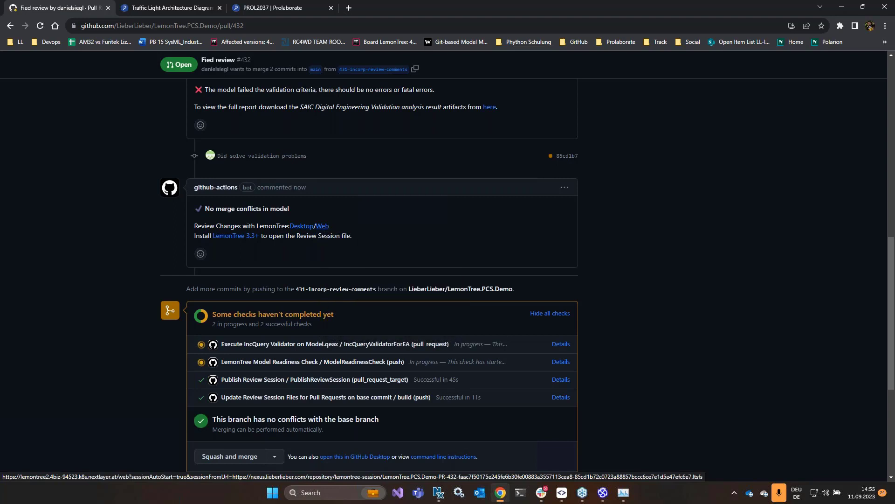
pyautogui.click(158, 7)
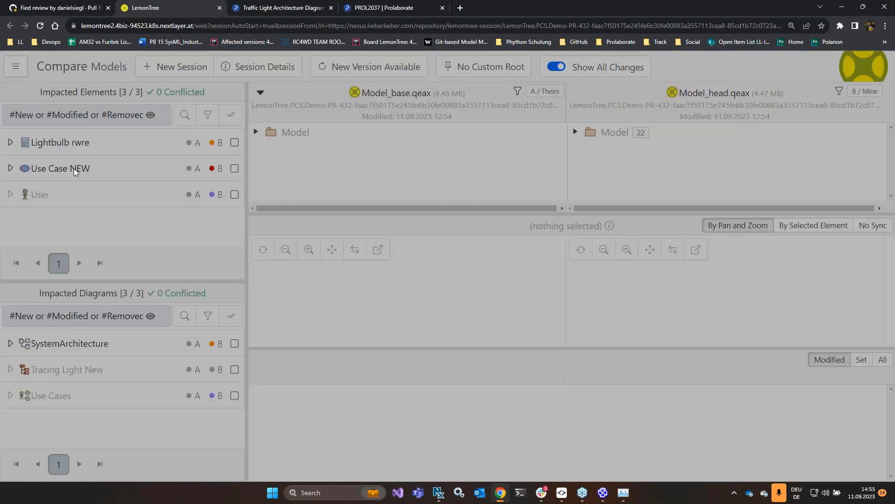
# Examine the changes to Use Case NEW, the Use Cases and SystemArchitecture diagrams and the Lightbulb rwre block, and close the LemonTree session
pyautogui.click(74, 169)
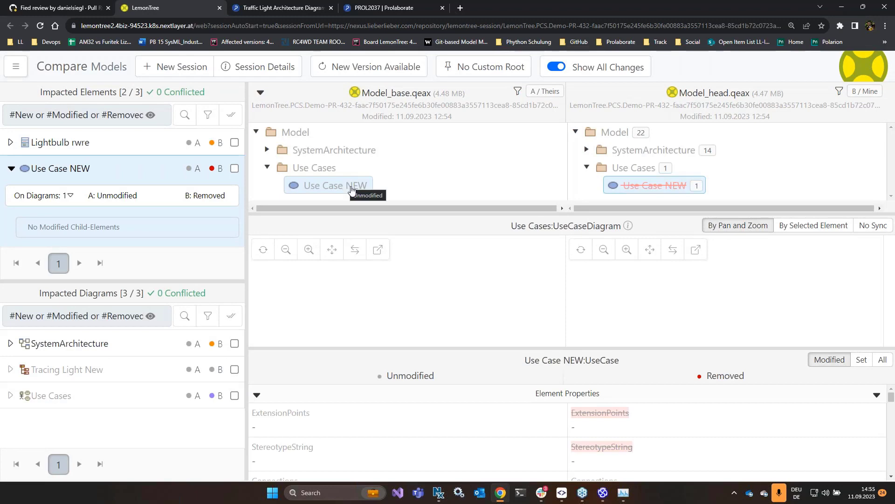
pyautogui.click(64, 397)
pyautogui.scroll(5, 607, 294)
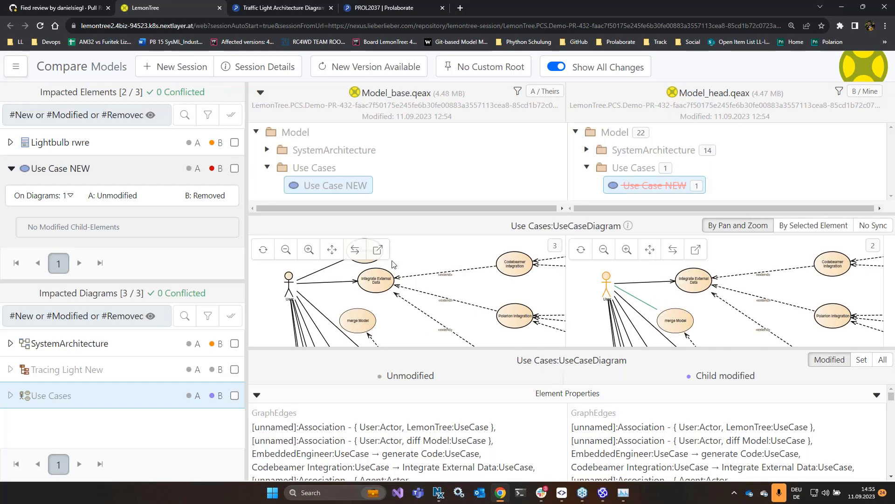
pyautogui.click(69, 343)
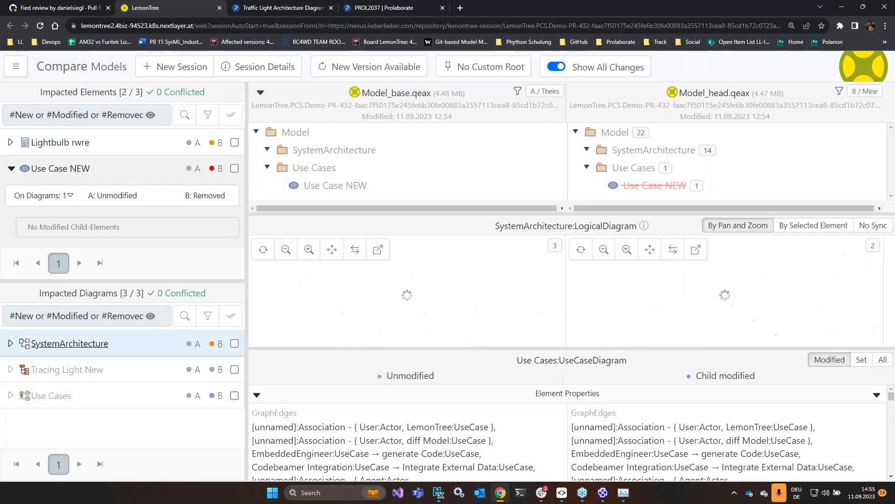
pyautogui.click(384, 160)
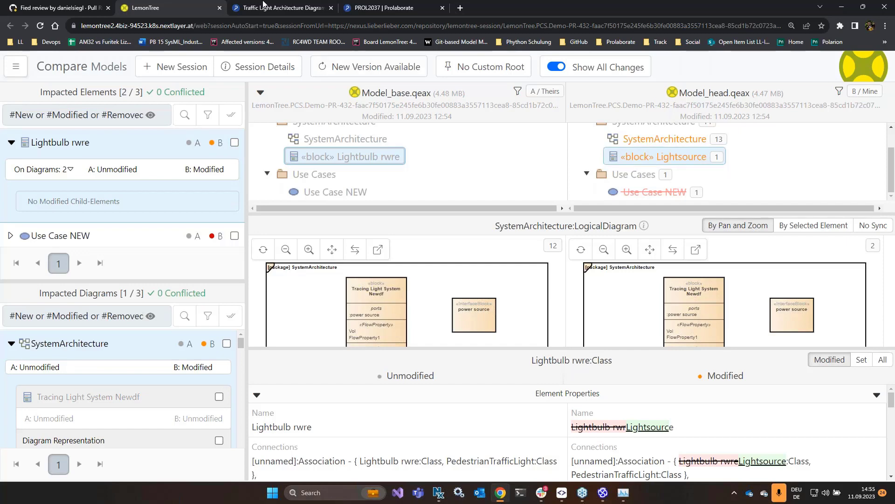
pyautogui.click(220, 8)
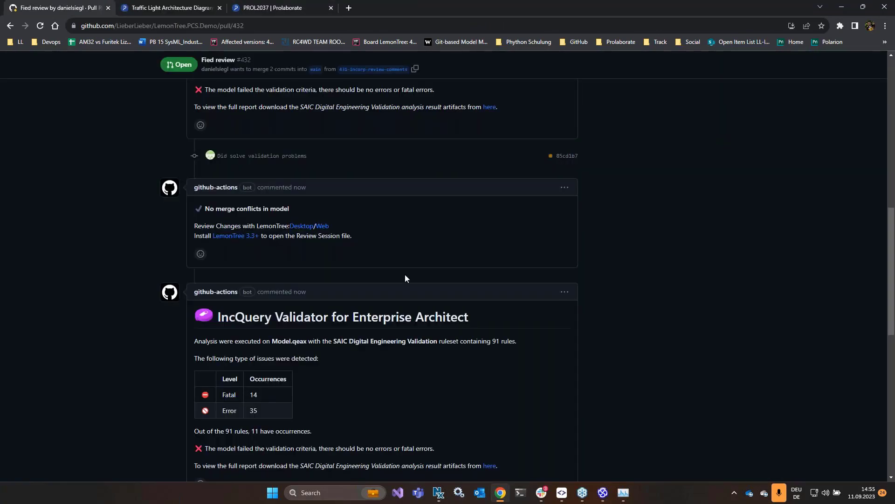
# Compare the IncQuery Validator results of both commits, and squash and merge pull request #432 into main
pyautogui.scroll(-3, 281, 270)
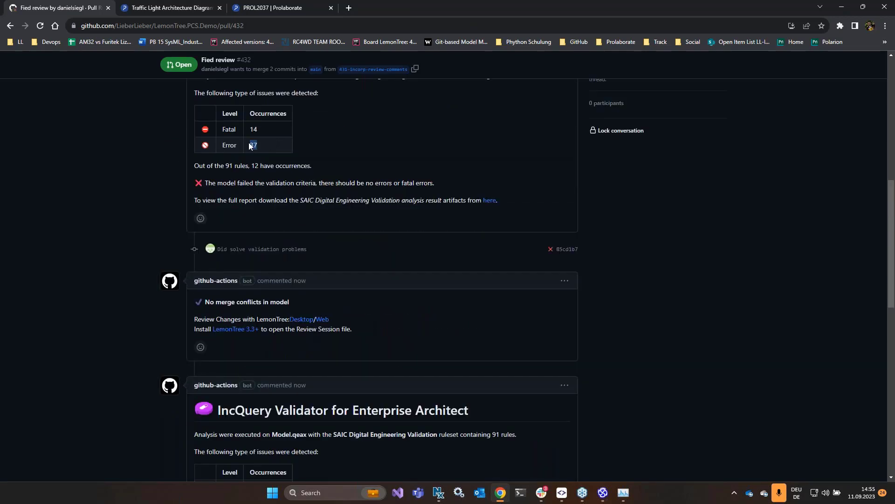
pyautogui.scroll(-3, 277, 266)
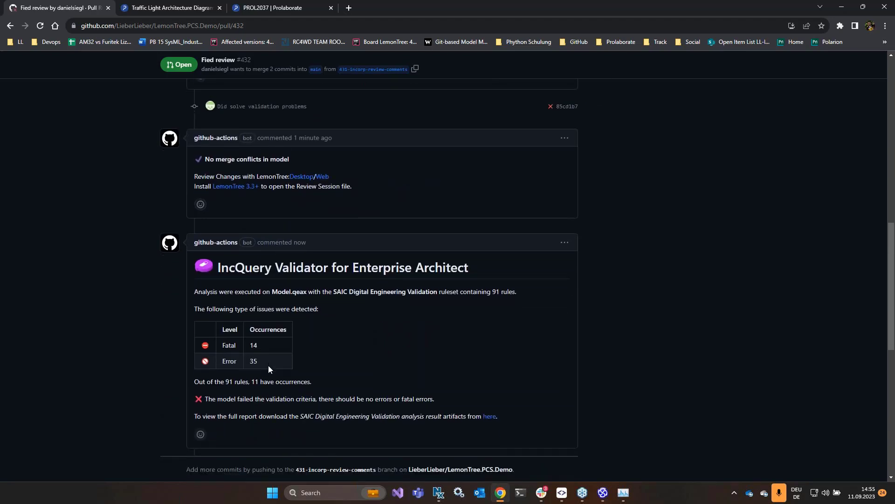
pyautogui.scroll(-5, 268, 365)
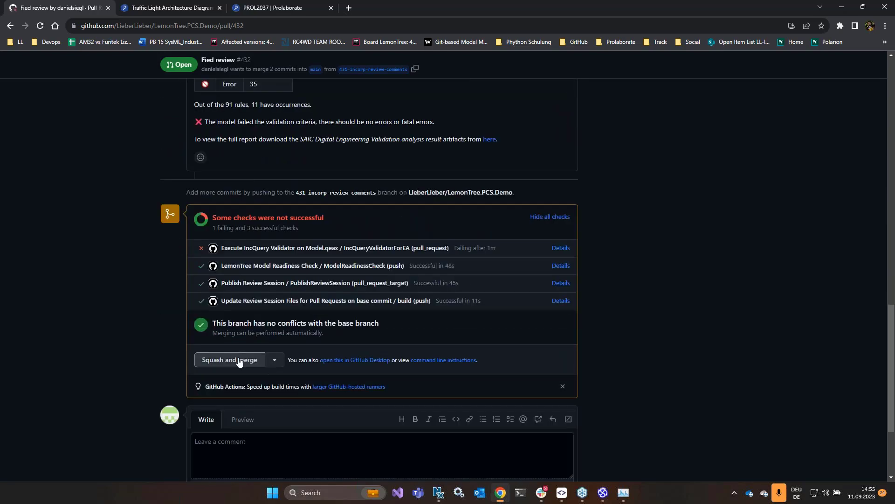
pyautogui.click(240, 360)
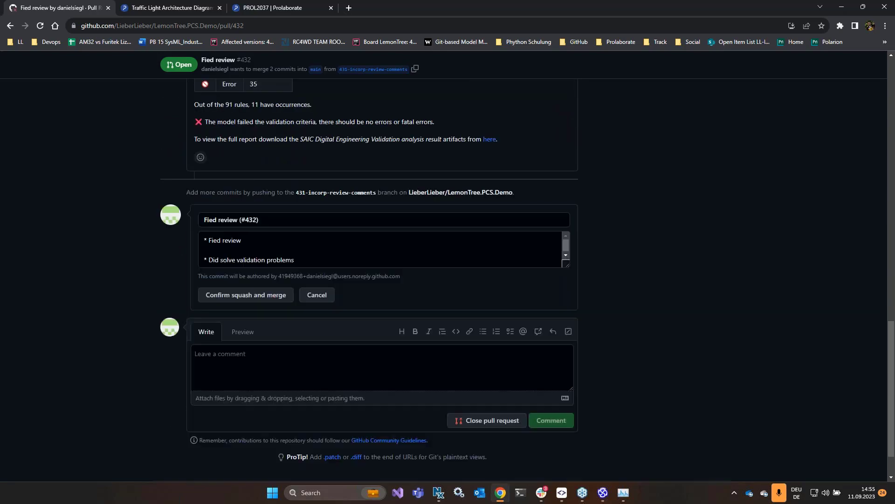
pyautogui.click(273, 295)
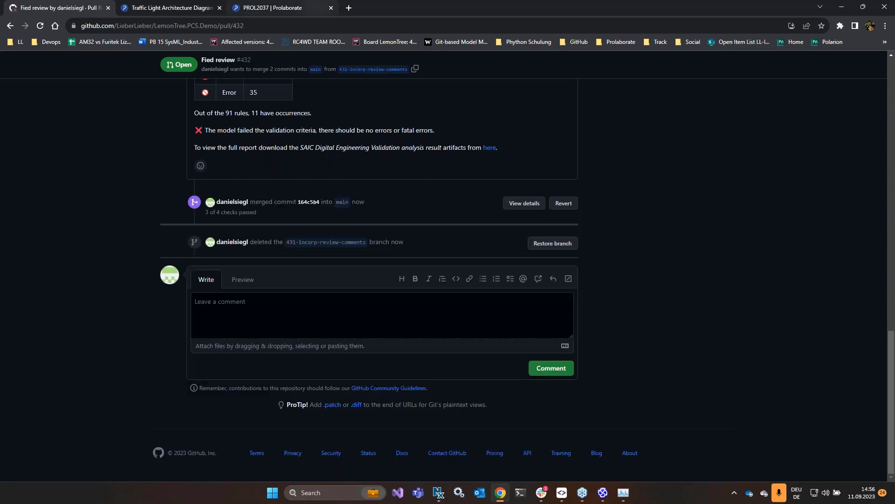
# Follow the PublishComponents job log of the "Publish Components after commit to main" run for Fied review (#432), and minimize the browser
pyautogui.scroll(20, 187, 140)
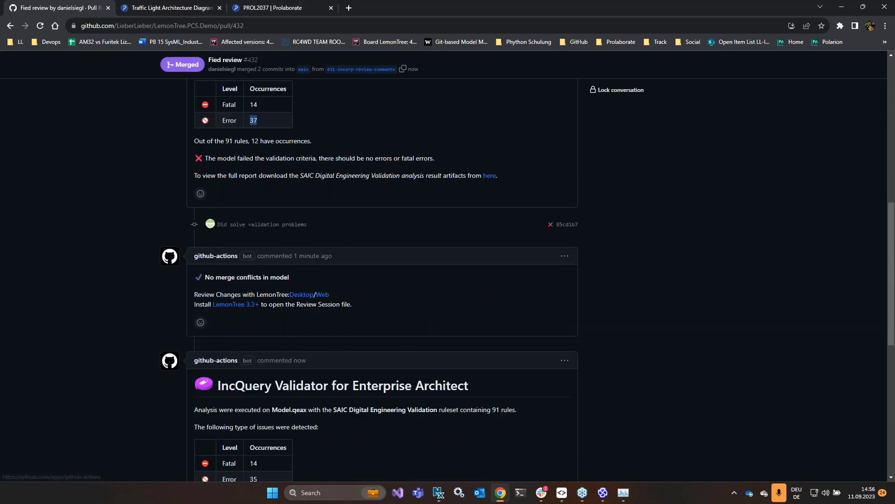
pyautogui.click(198, 89)
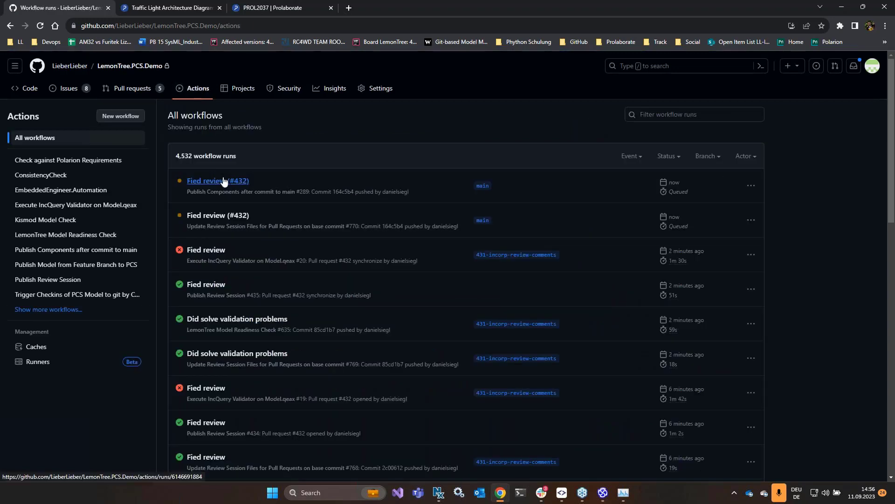
pyautogui.click(223, 181)
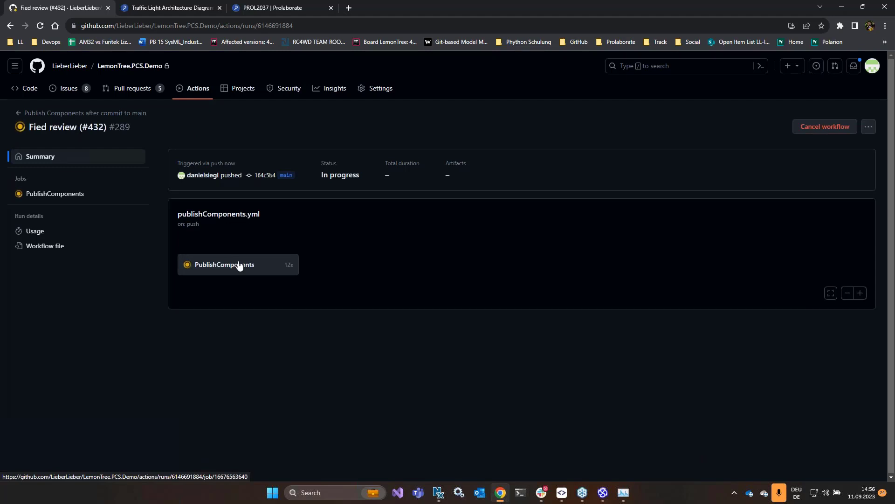
pyautogui.click(239, 265)
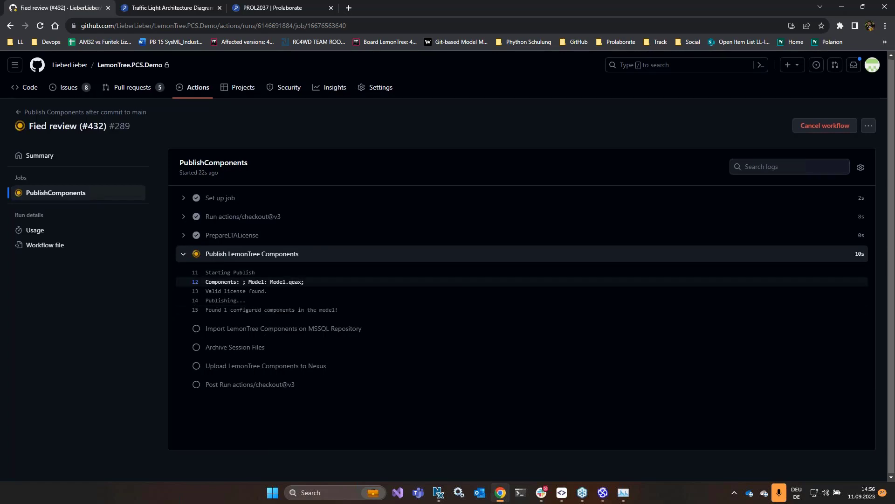
pyautogui.click(135, 91)
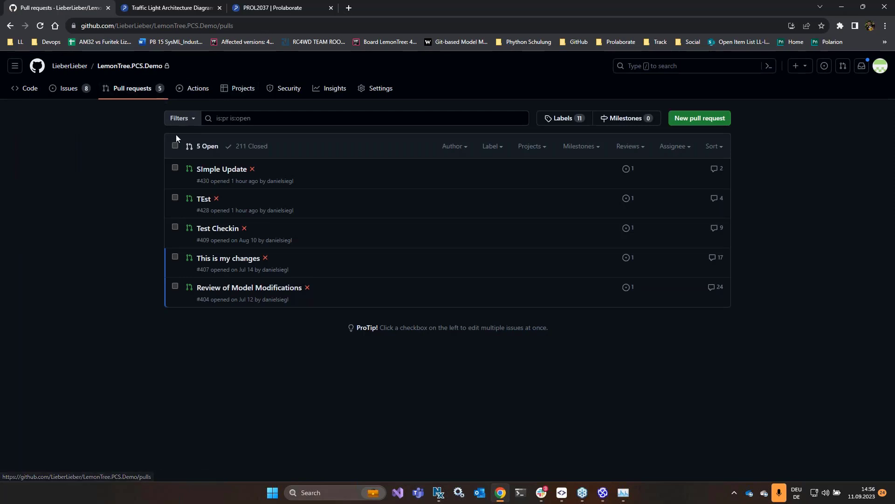
pyautogui.click(206, 94)
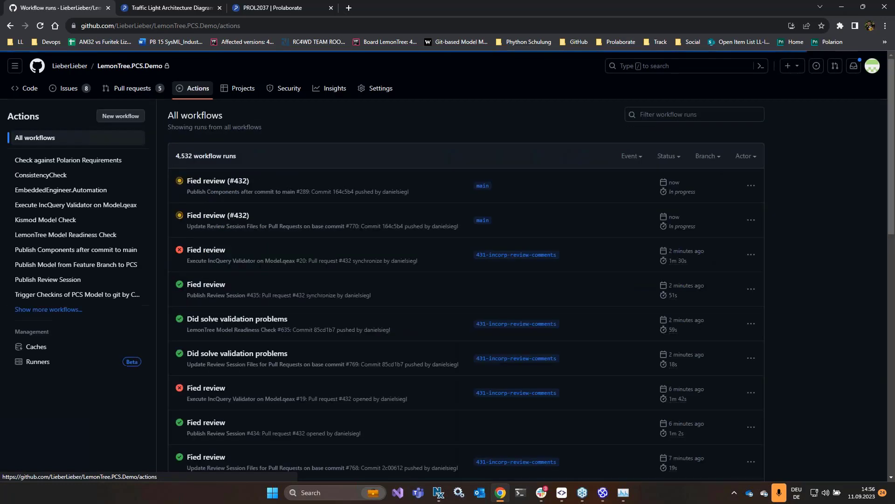
pyautogui.click(211, 181)
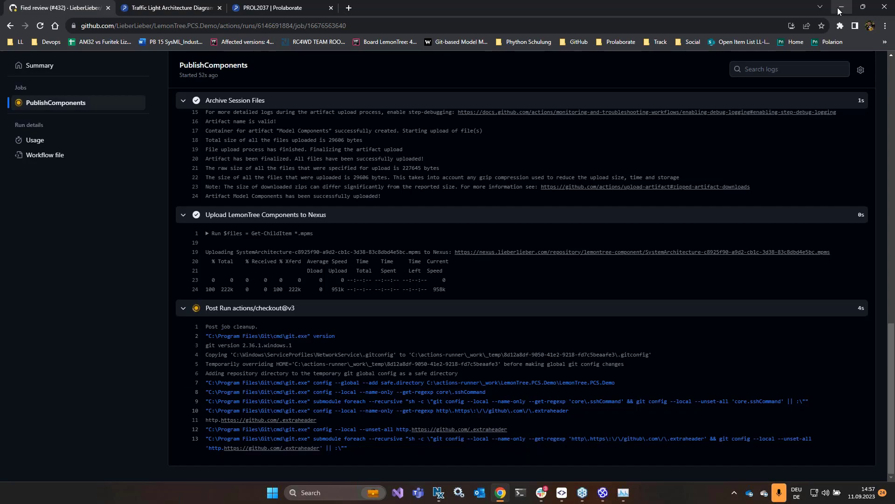
pyautogui.click(839, 10)
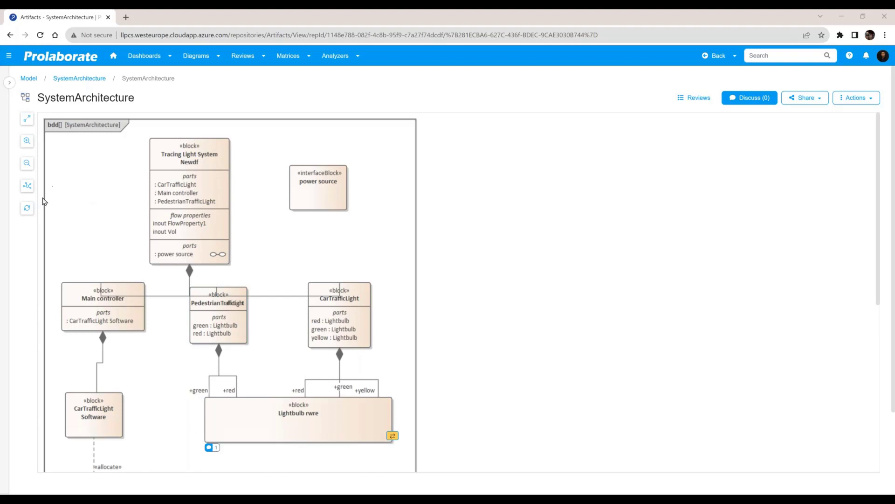
# In Prolaborate, refresh the SystemArchitecture diagram and set the status of the Lightsource block's renaming discussion to Closed
pyautogui.click(27, 208)
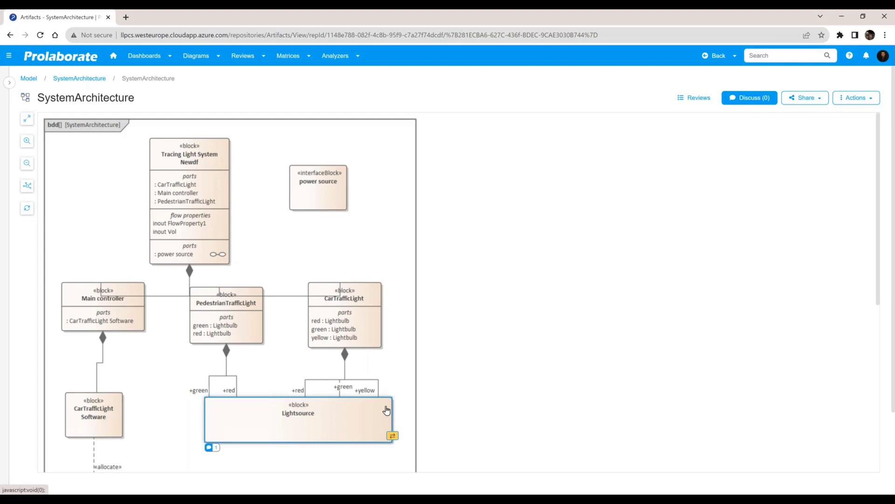
pyautogui.click(209, 447)
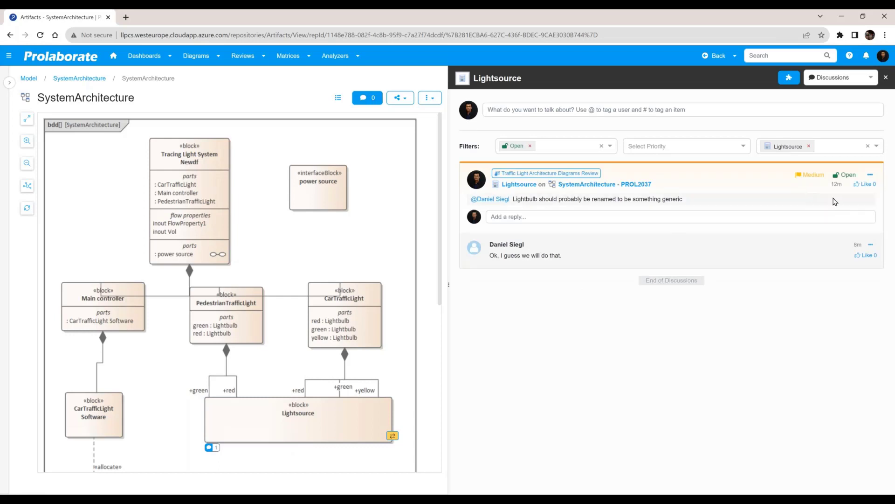
pyautogui.click(870, 175)
pyautogui.click(868, 190)
pyautogui.click(562, 270)
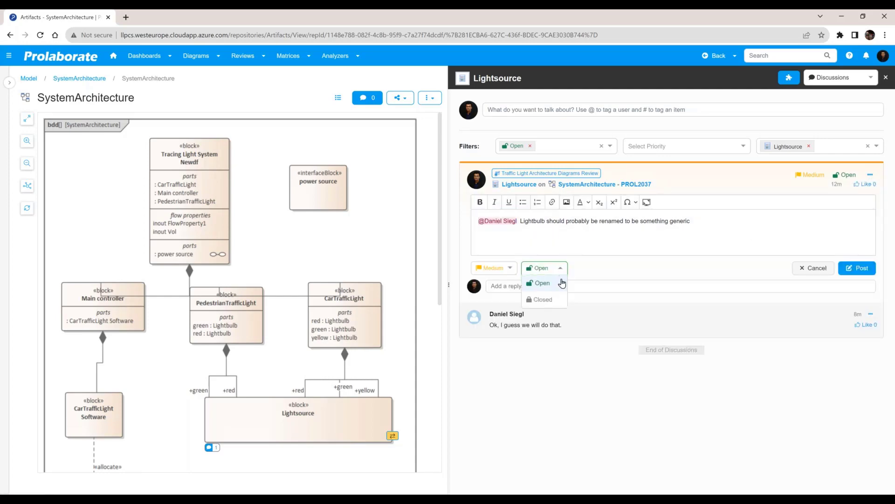
pyautogui.click(560, 302)
pyautogui.click(848, 272)
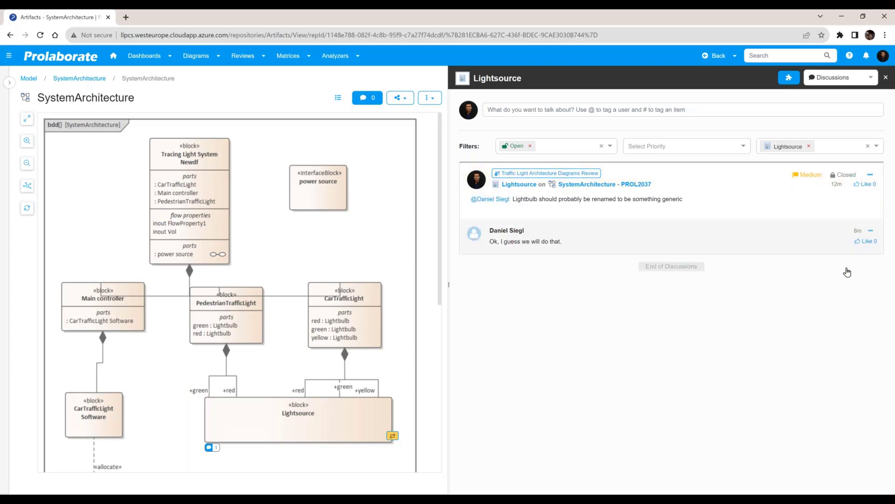
# Set both the CarTrafficLight and SystemArchitecture items as reviewed in the Traffic Light Architecture Diagrams Review
pyautogui.click(249, 62)
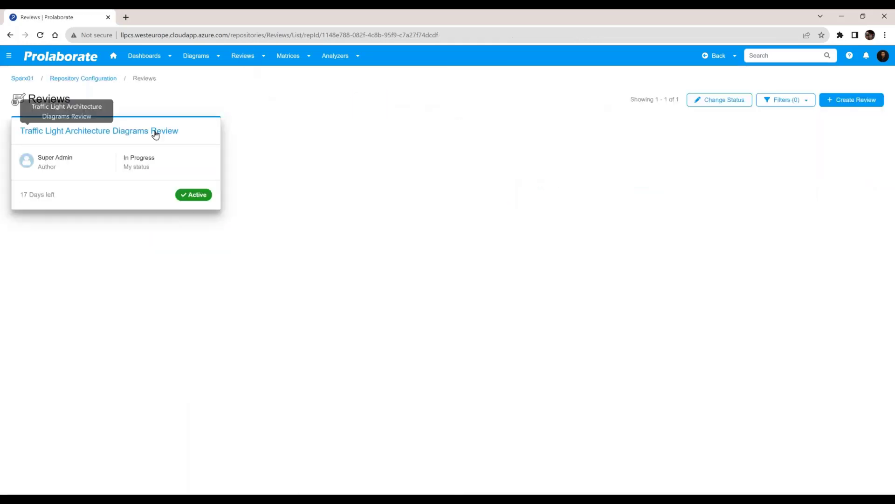
pyautogui.click(155, 134)
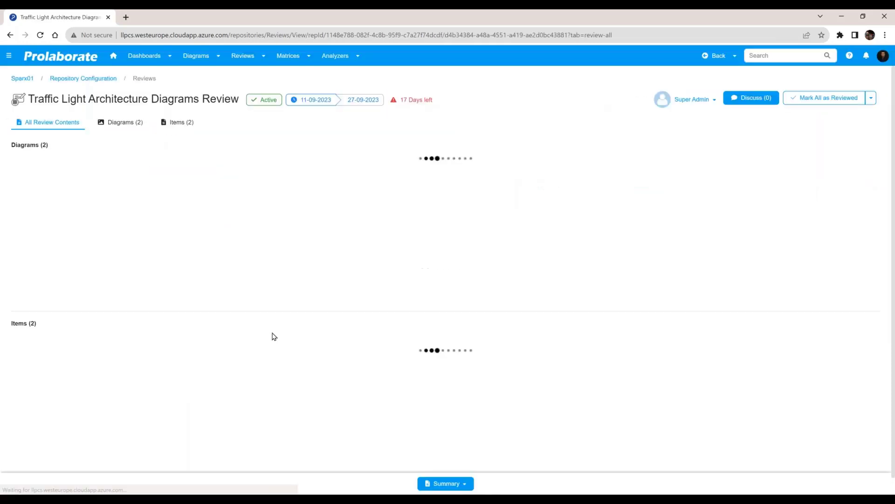
pyautogui.moveTo(350, 201)
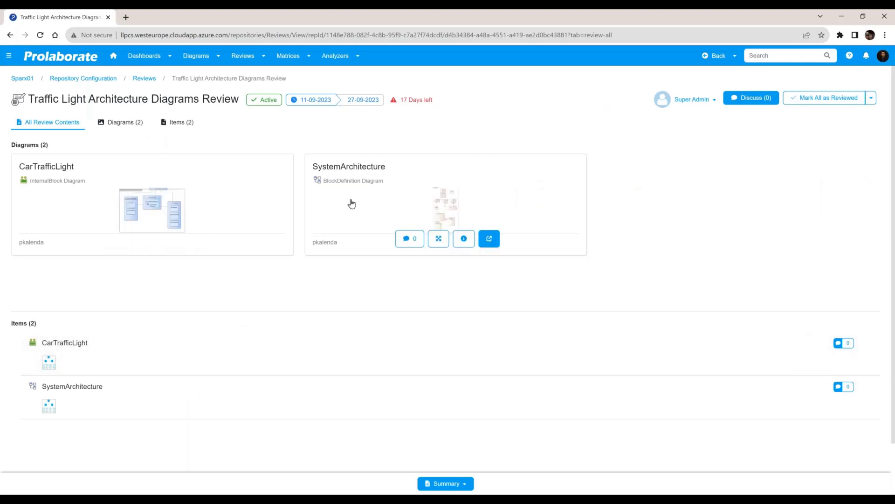
pyautogui.moveTo(618, 353)
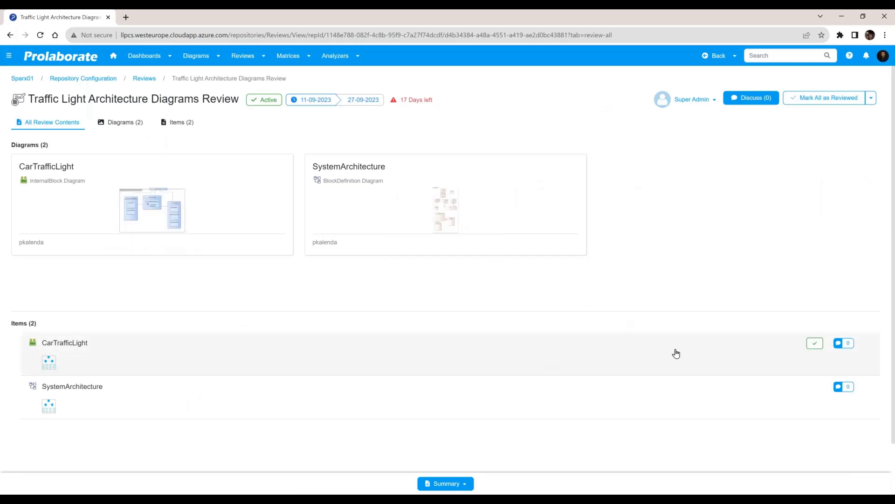
pyautogui.click(815, 347)
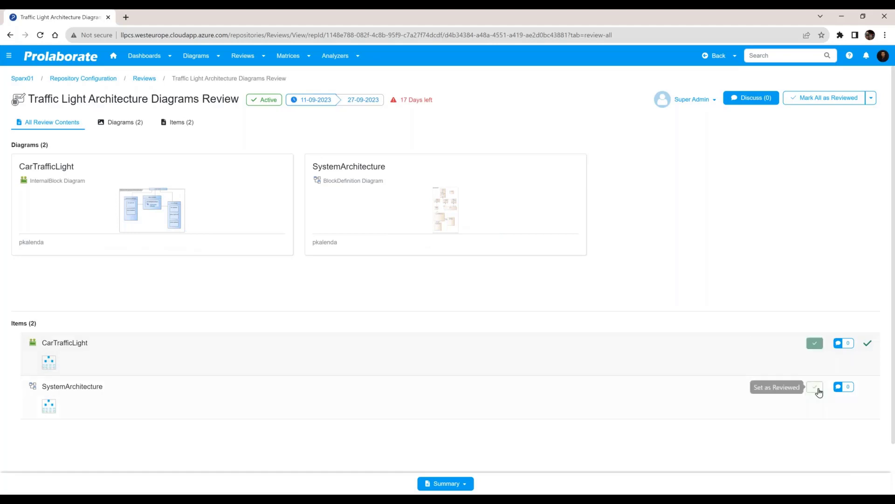
pyautogui.click(817, 390)
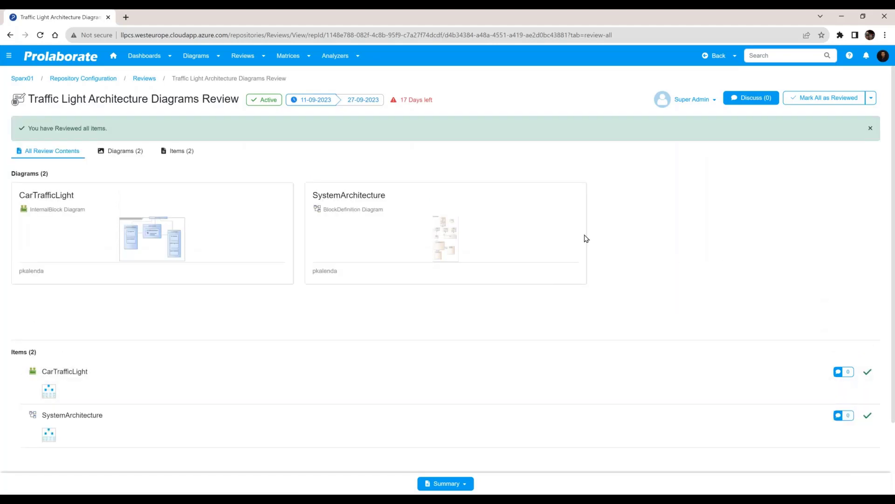
# Show the SystemArchitecture diagram's discussions without the Open status filter, and minimize the browser
pyautogui.moveTo(547, 234)
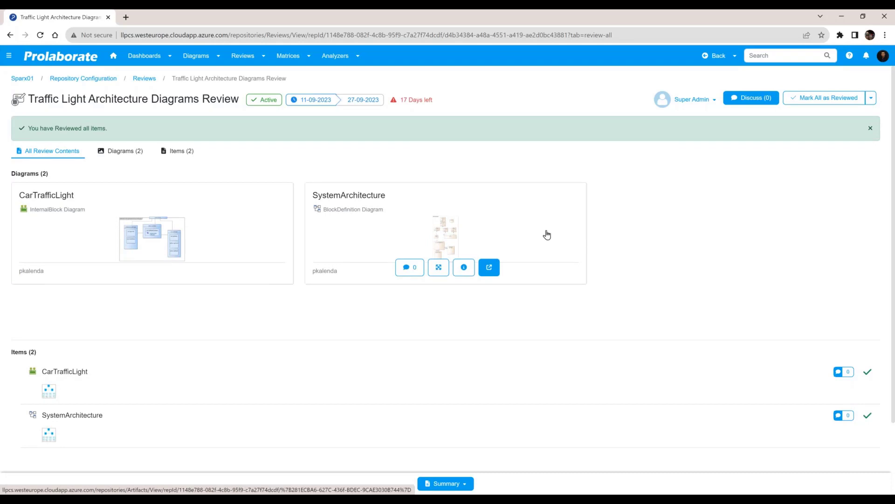
pyautogui.click(477, 233)
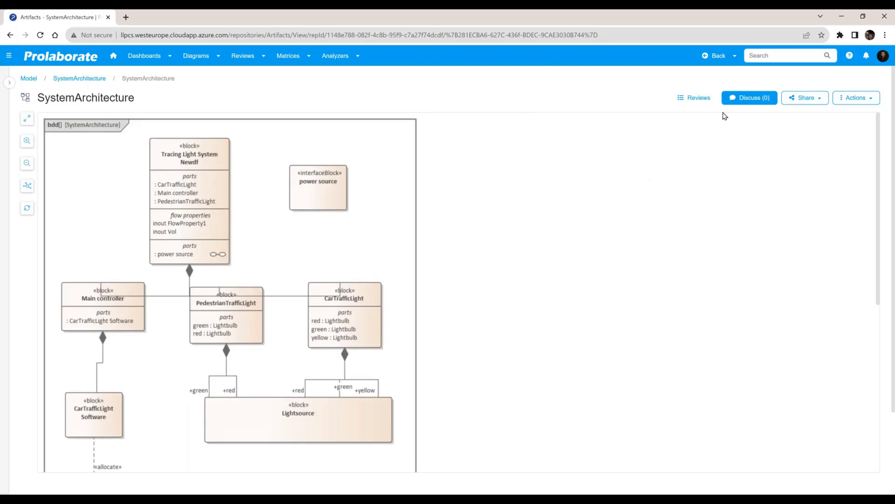
pyautogui.click(739, 100)
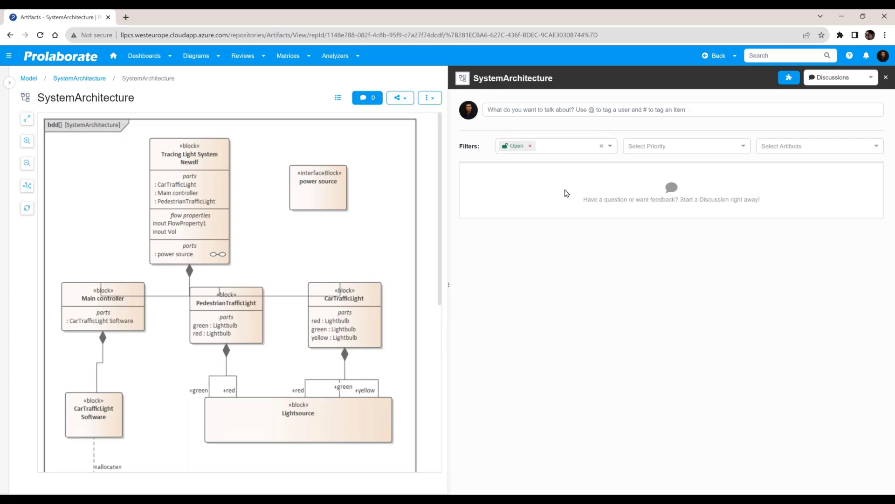
pyautogui.click(531, 146)
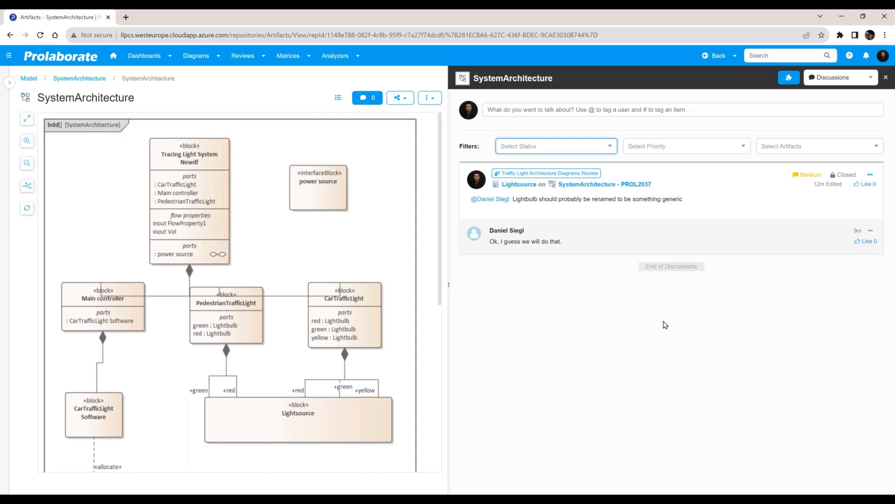
pyautogui.click(845, 18)
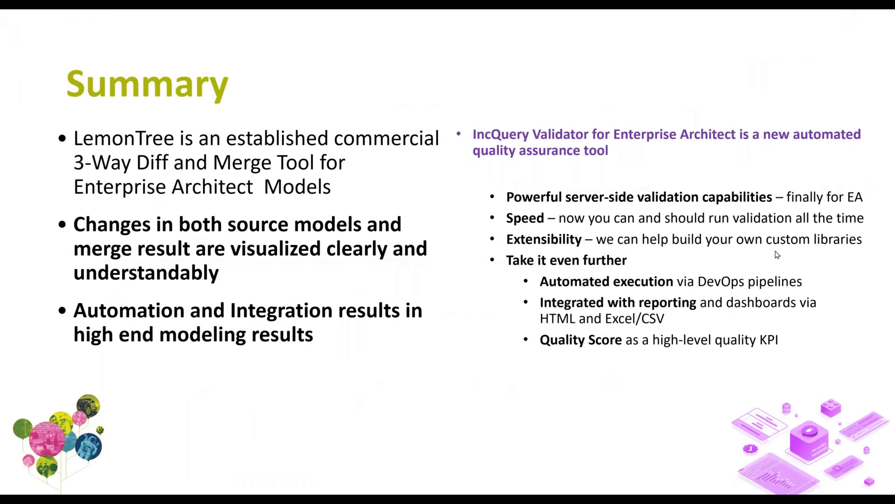